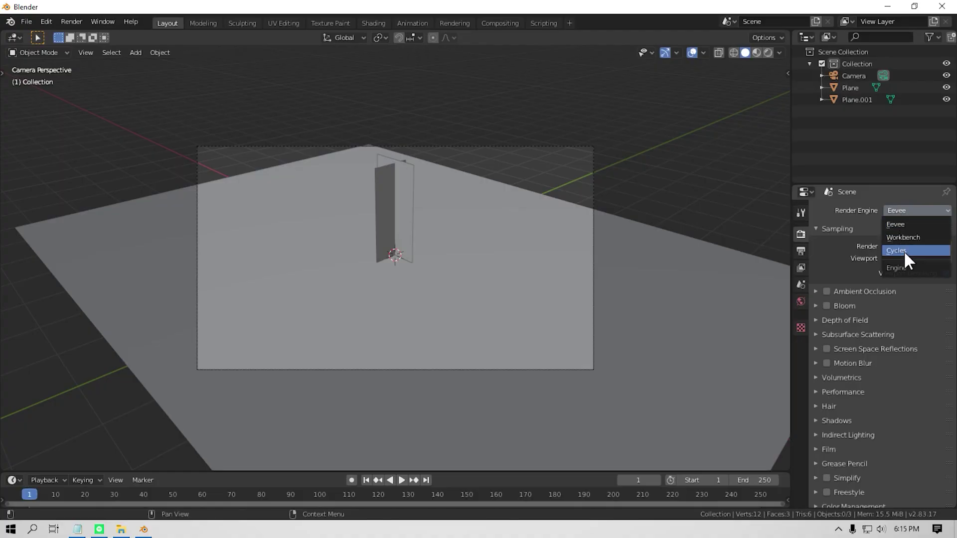
Step: Choose Cycles from the Render Engine dropdown in Render Properties
left_click(904, 250)
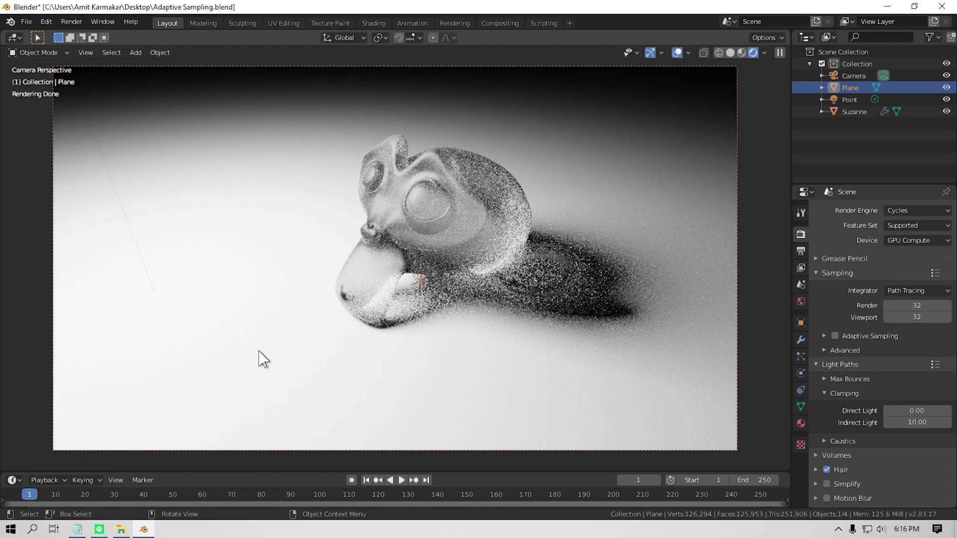
Step: Drag the Sampling Viewport samples field from 32 up to 64
left_click_drag(892, 317, 915, 318)
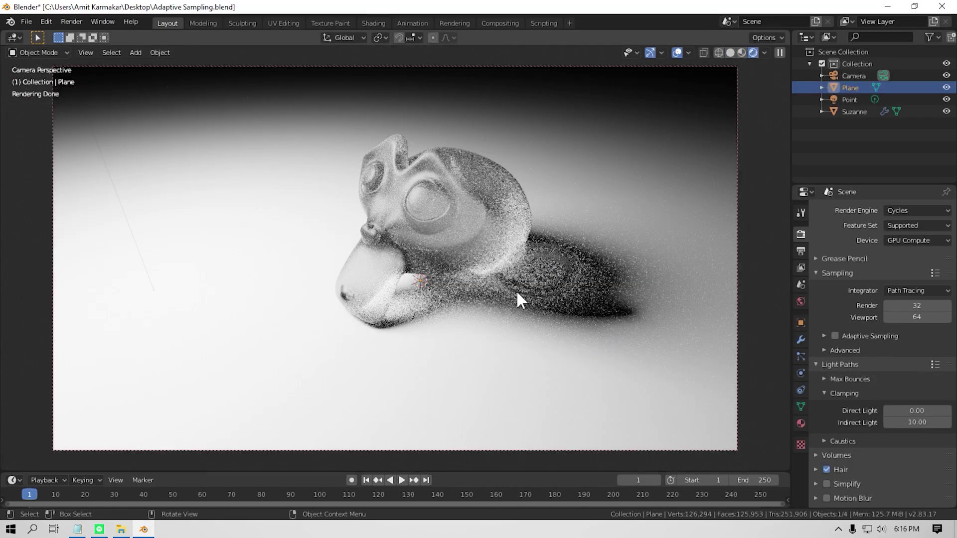
Step: Render Suzanne with F12, close it, then render again into Slot 2 for comparison
key("F12")
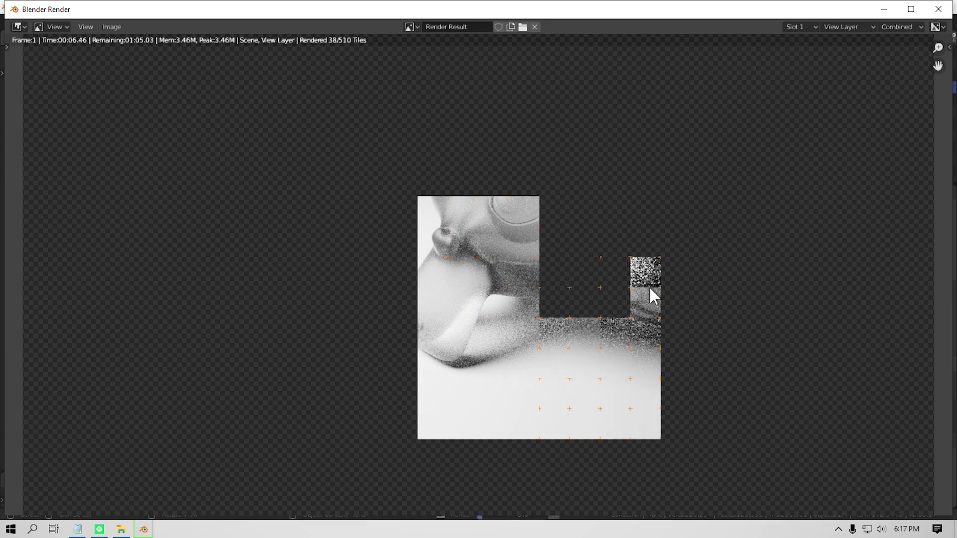
scroll(650, 289, "down", 1)
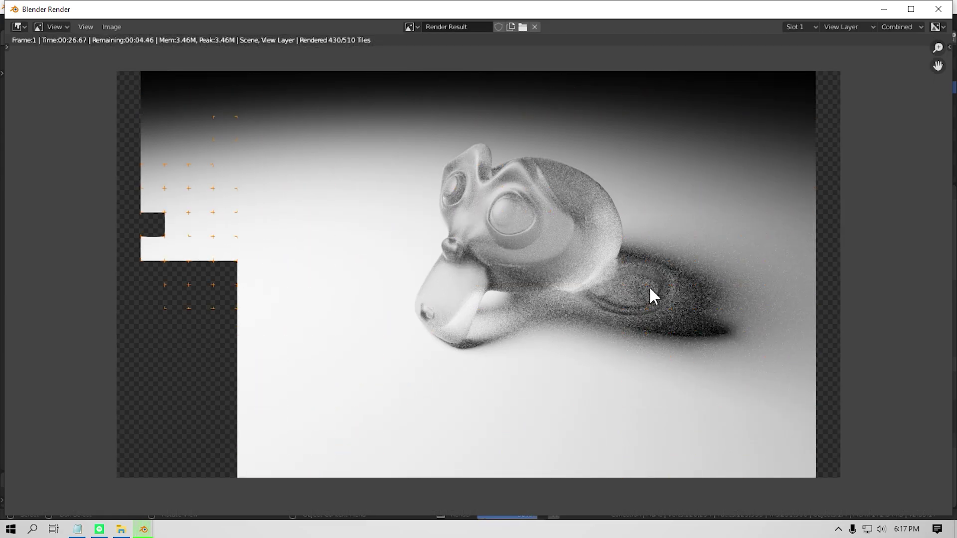
key("Escape")
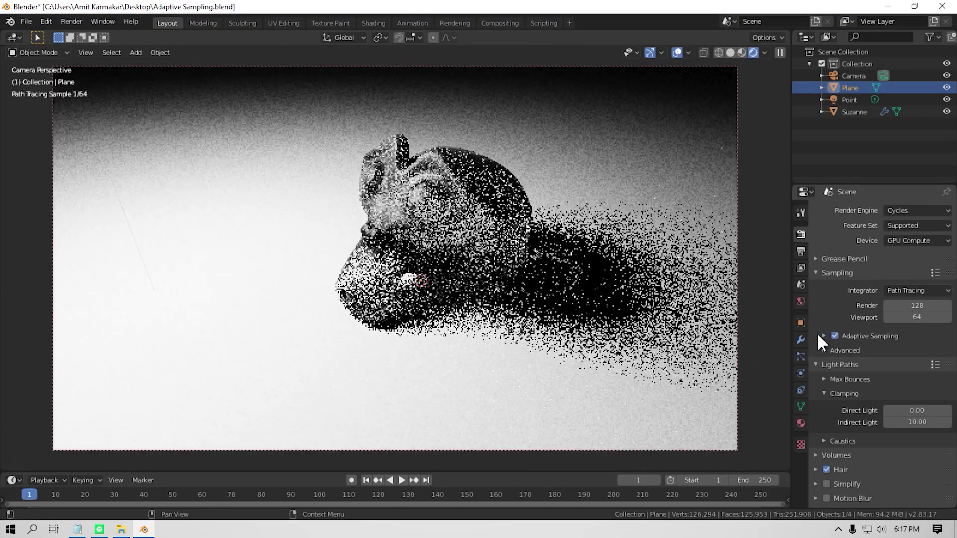
key("F12")
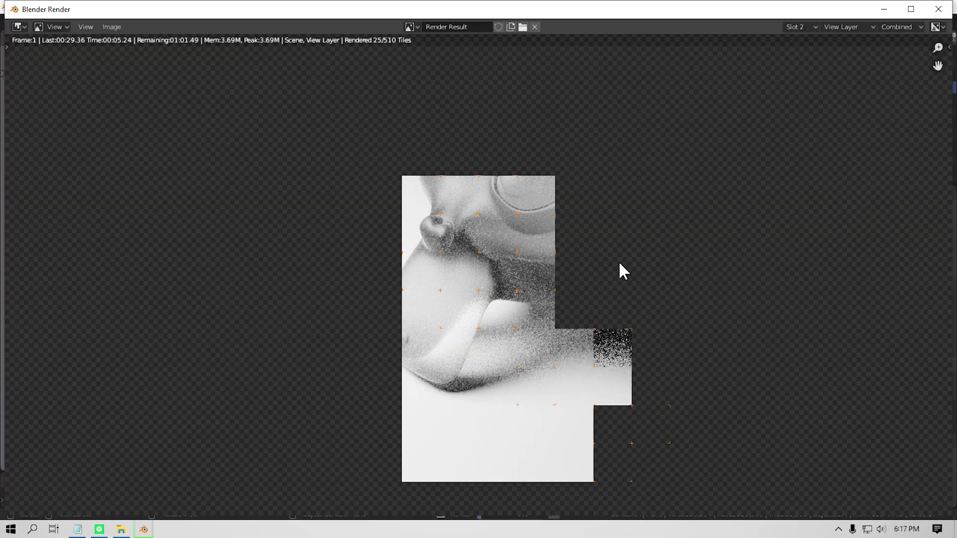
scroll(619, 265, "down", 2)
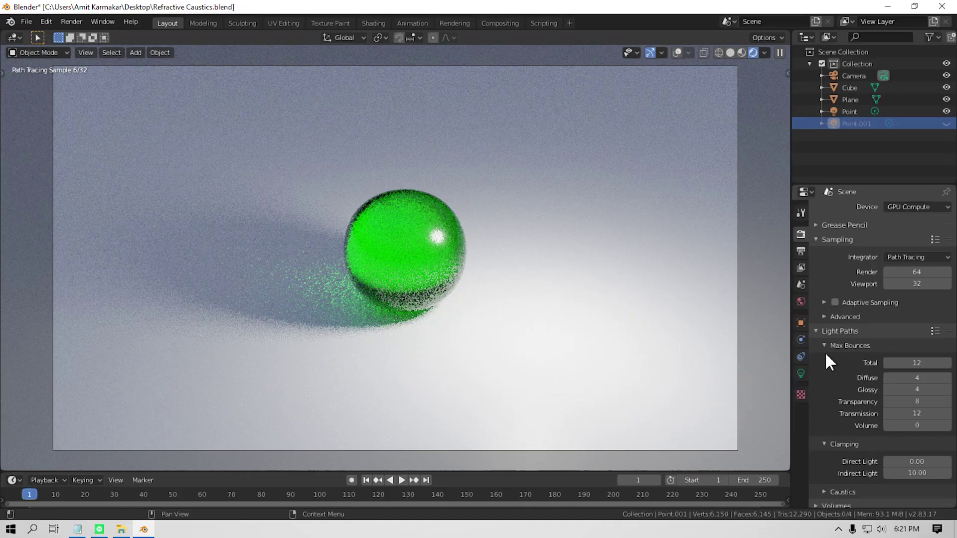
Step: Expand Light Paths > Caustics and uncheck Refractive Caustics
scroll(832, 256, "up", 3)
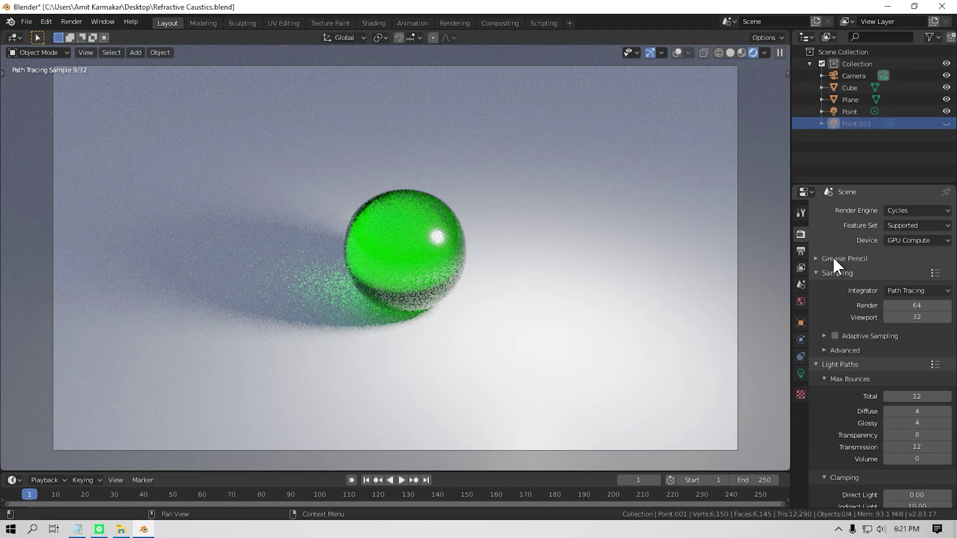
scroll(847, 370, "down", 7)
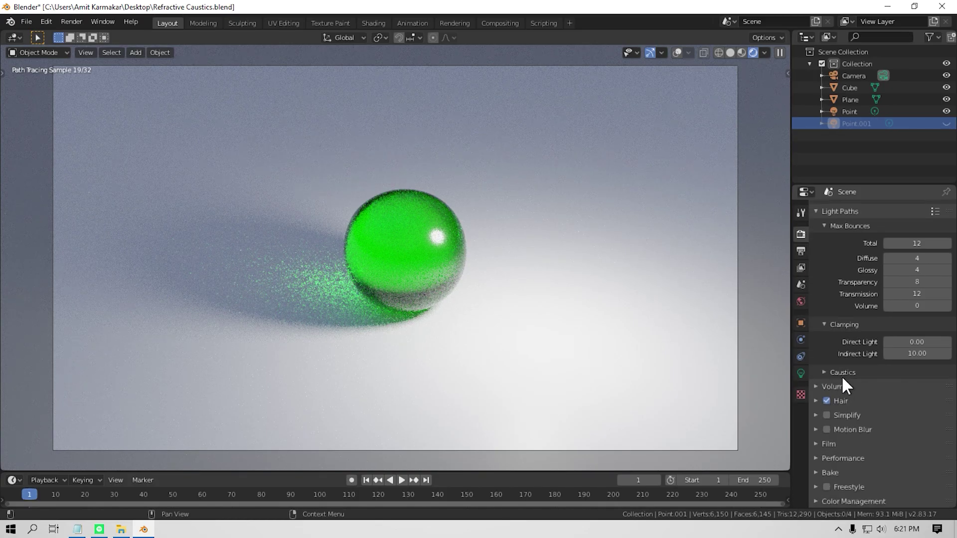
left_click(840, 374)
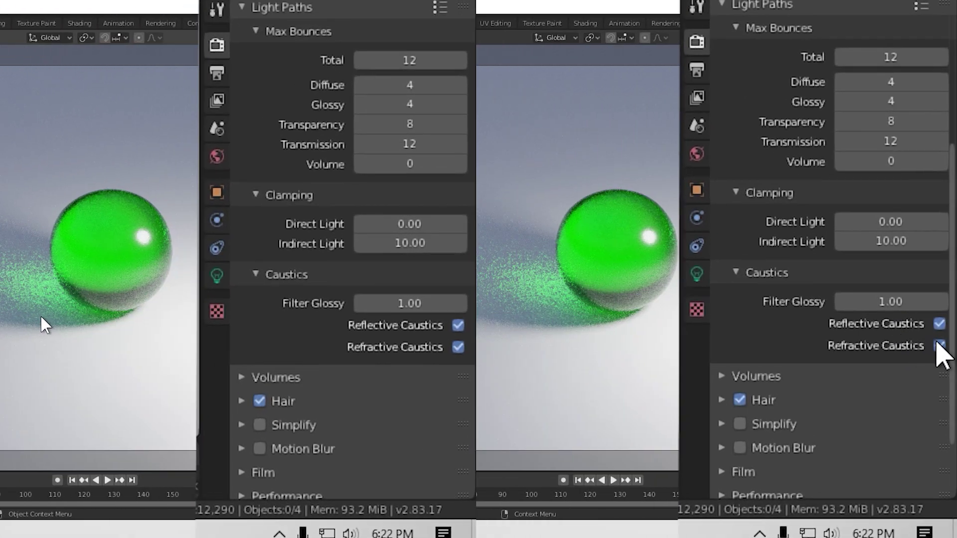
left_click(940, 354)
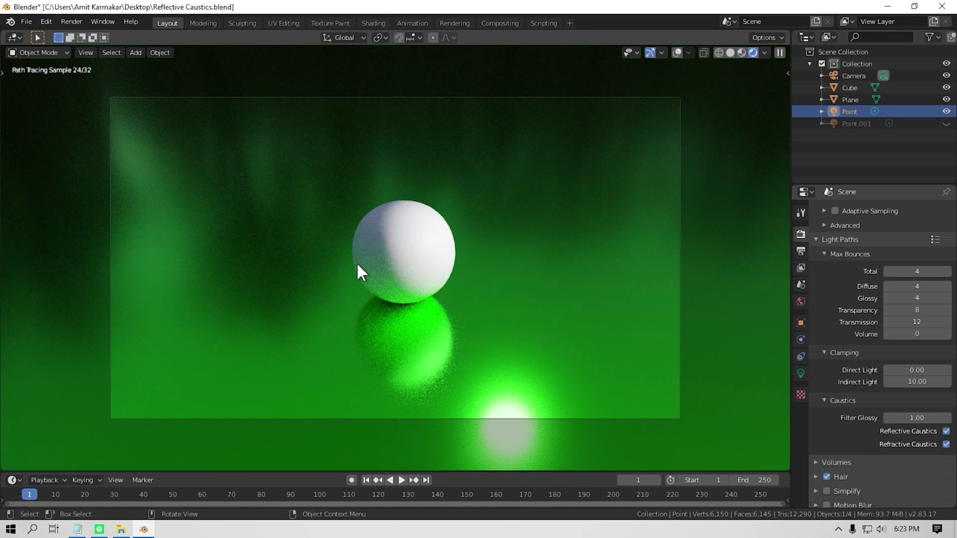
Step: Toggle Reflective Caustics off, then back on to compare the green floor glow
left_click(946, 431)
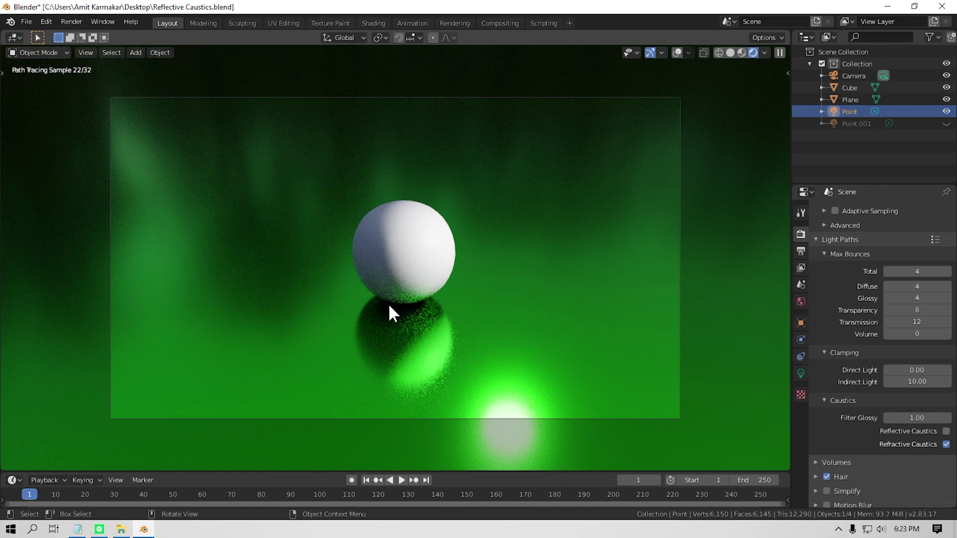
left_click(946, 431)
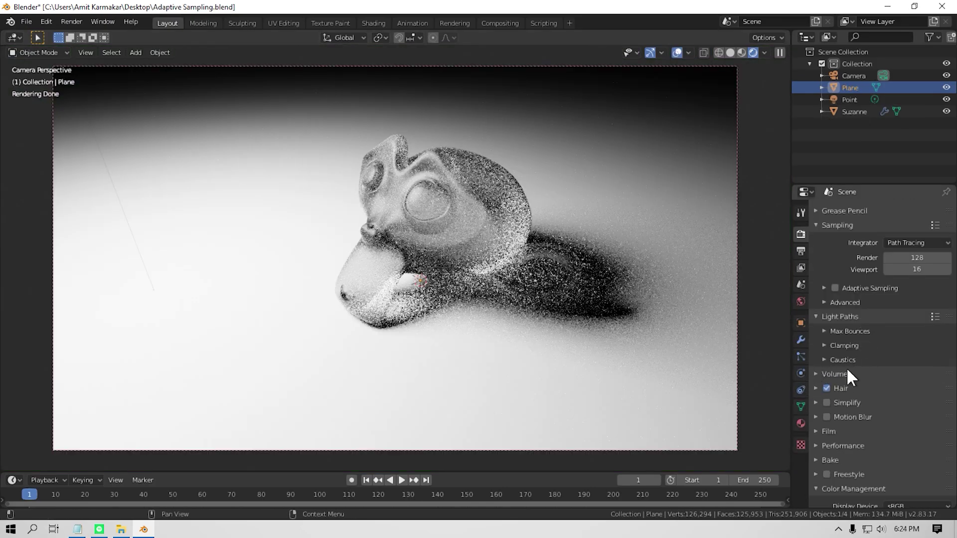
Step: Expand Clamping and set the Color Management view transform to False Color
left_click(842, 345)
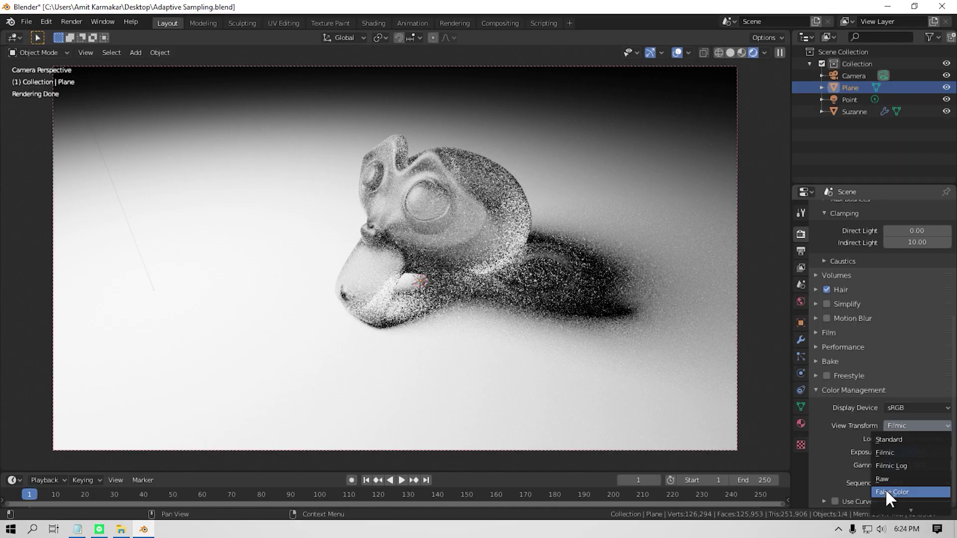
left_click(891, 491)
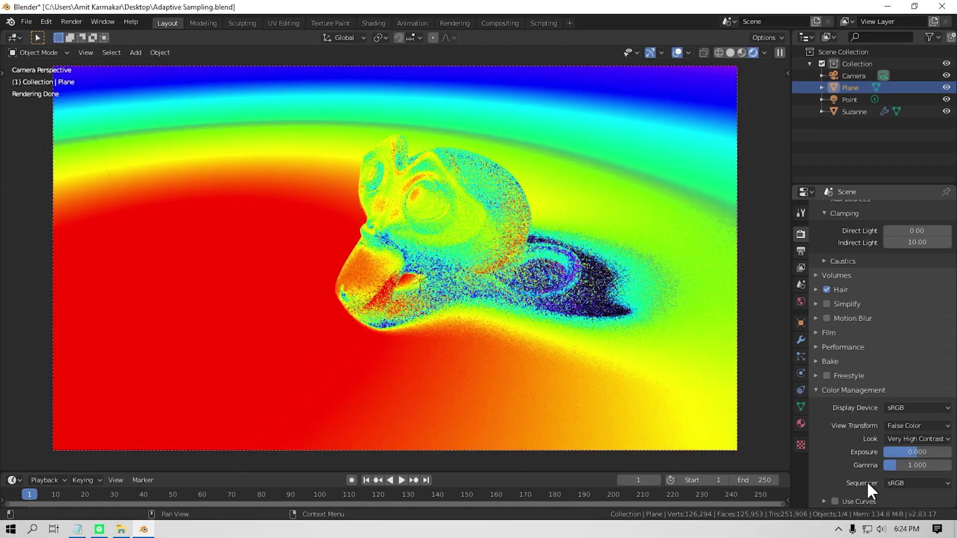
middle_click_drag(558, 274, 489, 312)
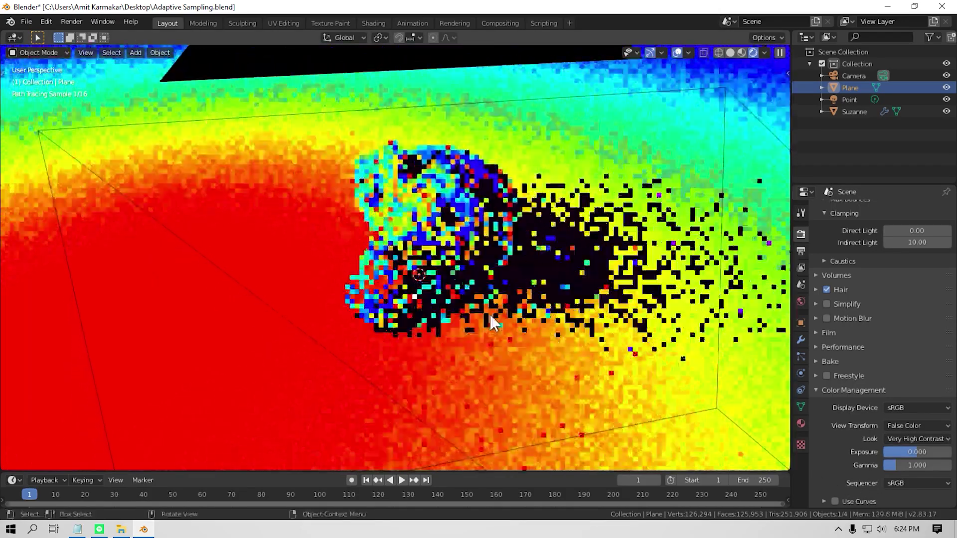
scroll(489, 312, "down", 6)
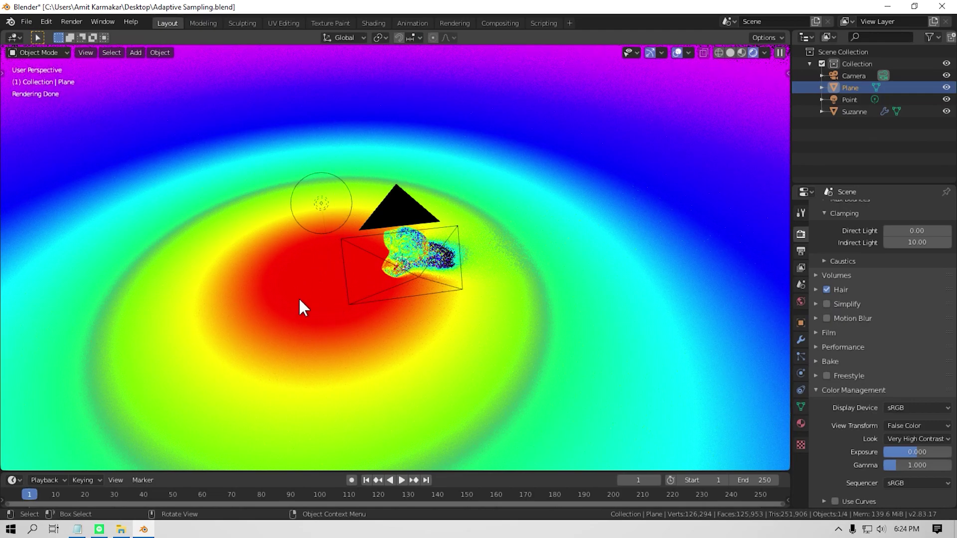
middle_click_drag(324, 277, 332, 274)
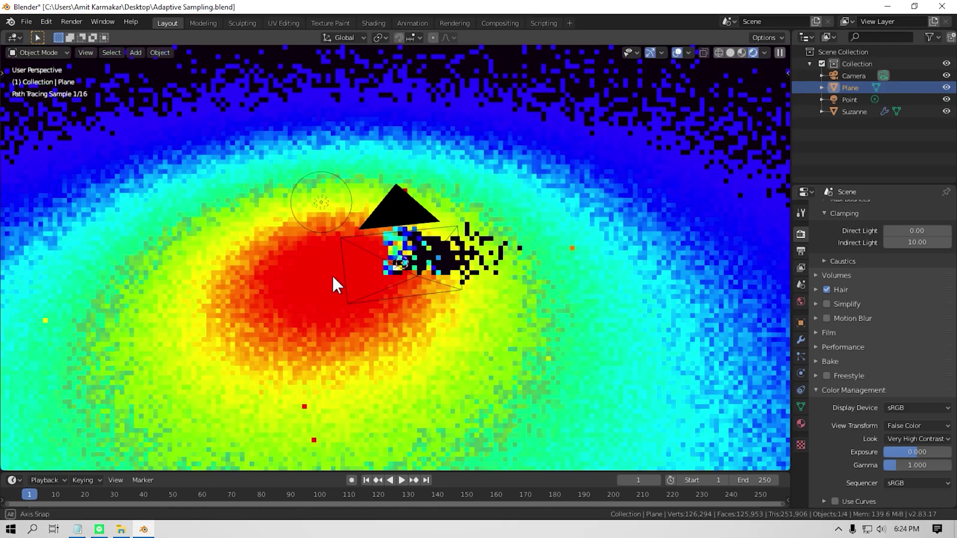
Step: Apply the Medium Contrast look, keep False Color, and return to camera view
left_click(911, 437)
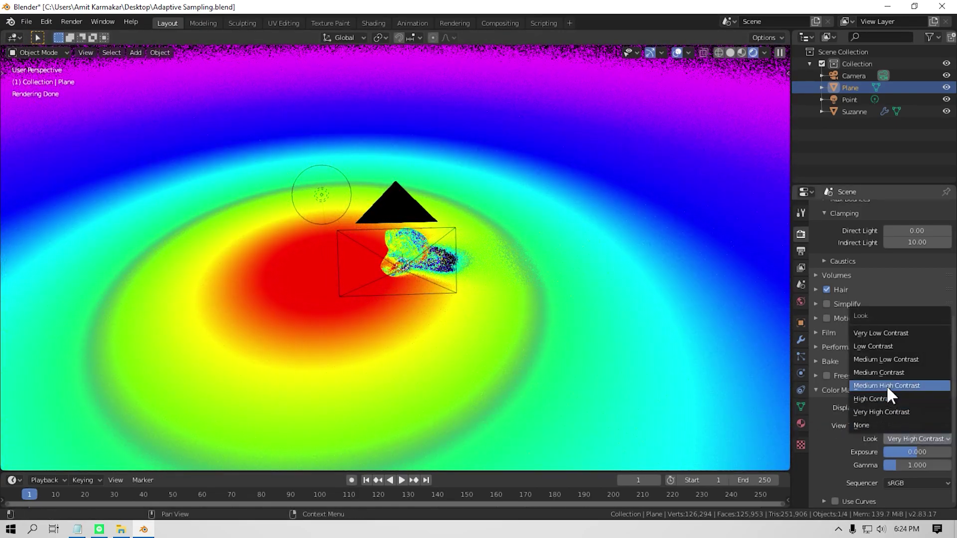
left_click(880, 371)
key("KP_0")
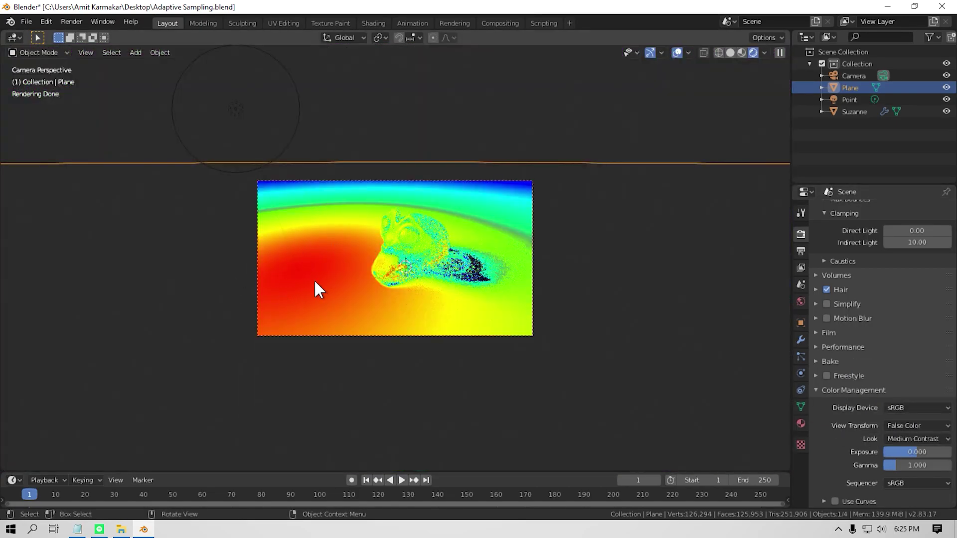
scroll(314, 279, "up", 4)
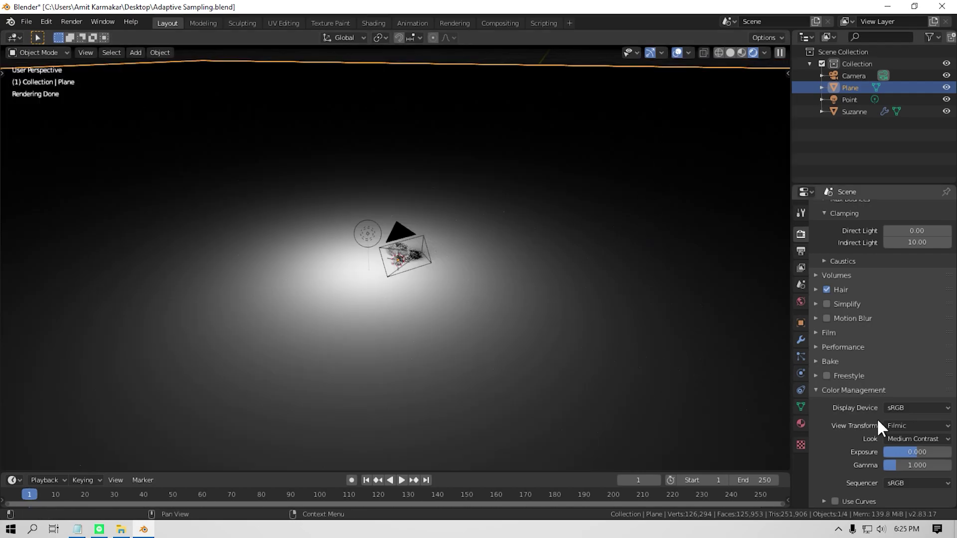
left_click(903, 426)
left_click(902, 485)
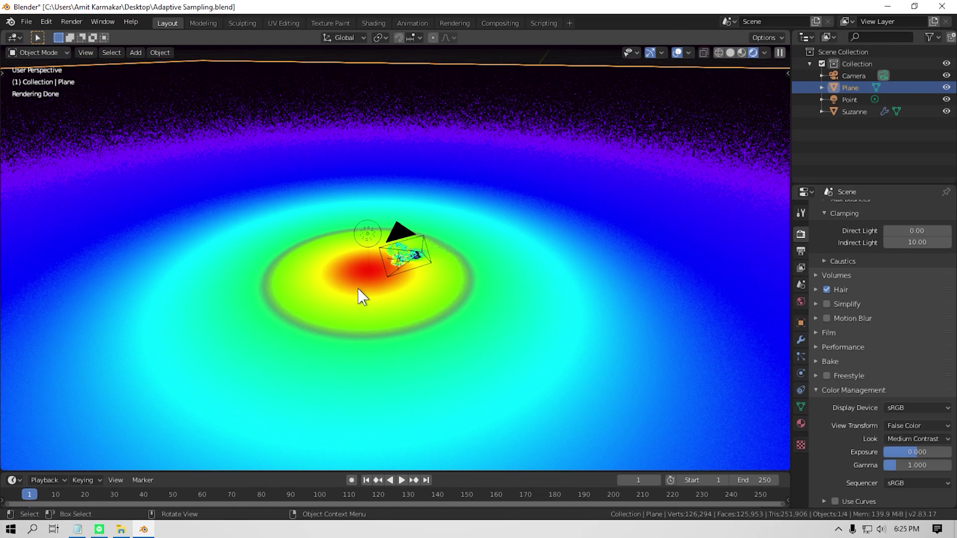
key("KP_0")
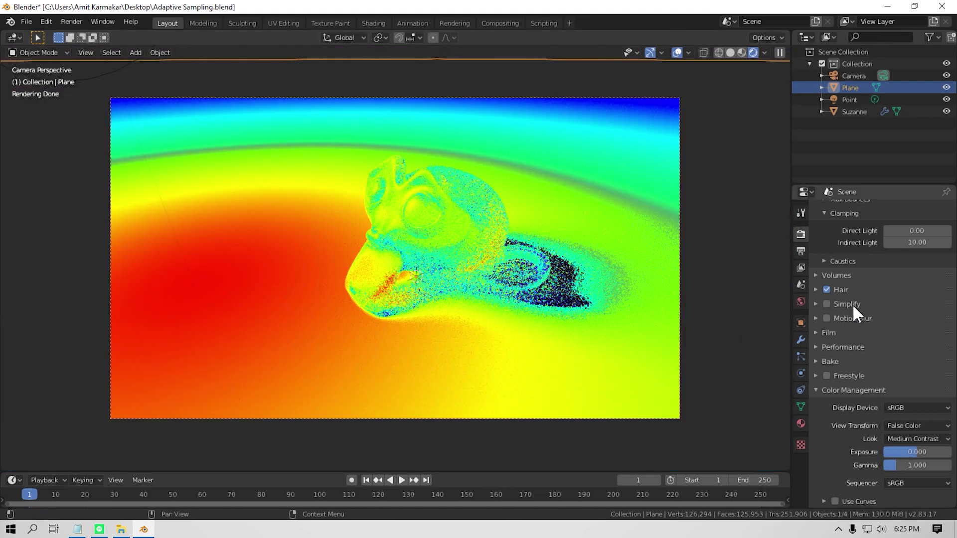
scroll(852, 304, "up", 5)
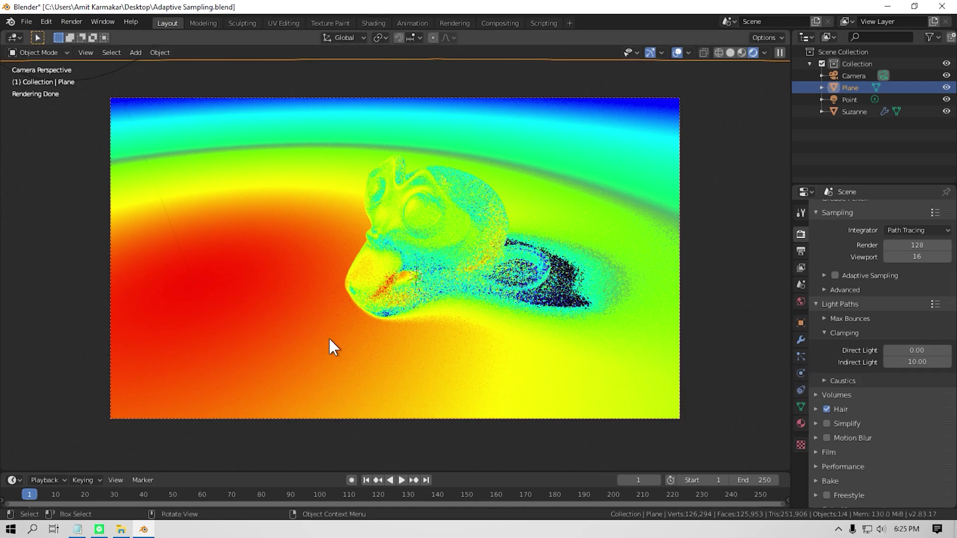
Step: Set the Direct Light clamp to 1.00
left_click(918, 349)
type("1")
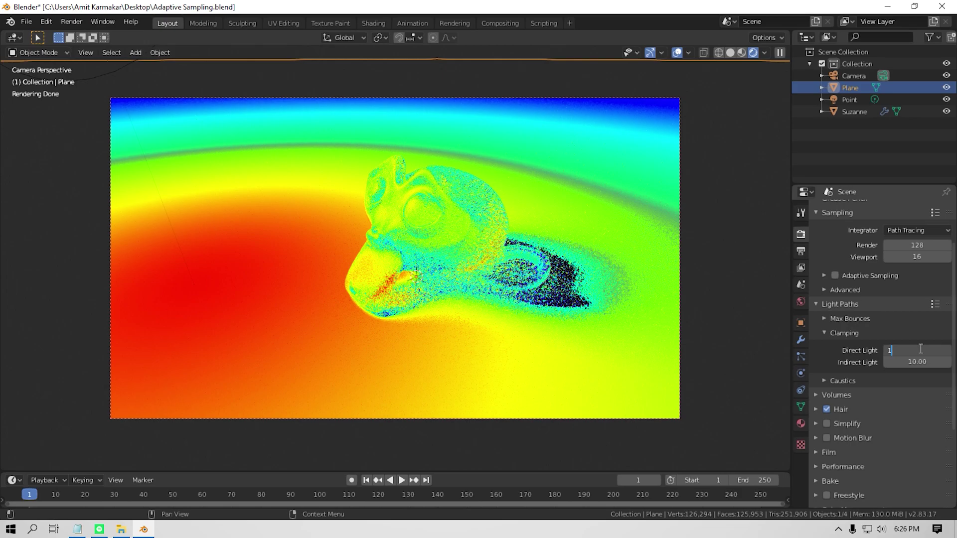
key("Return")
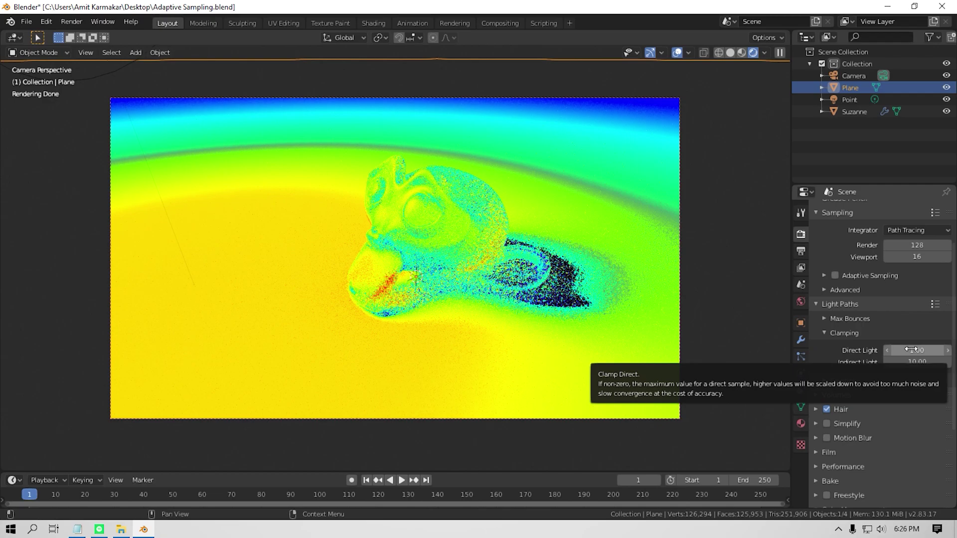
scroll(852, 407, "down", 5)
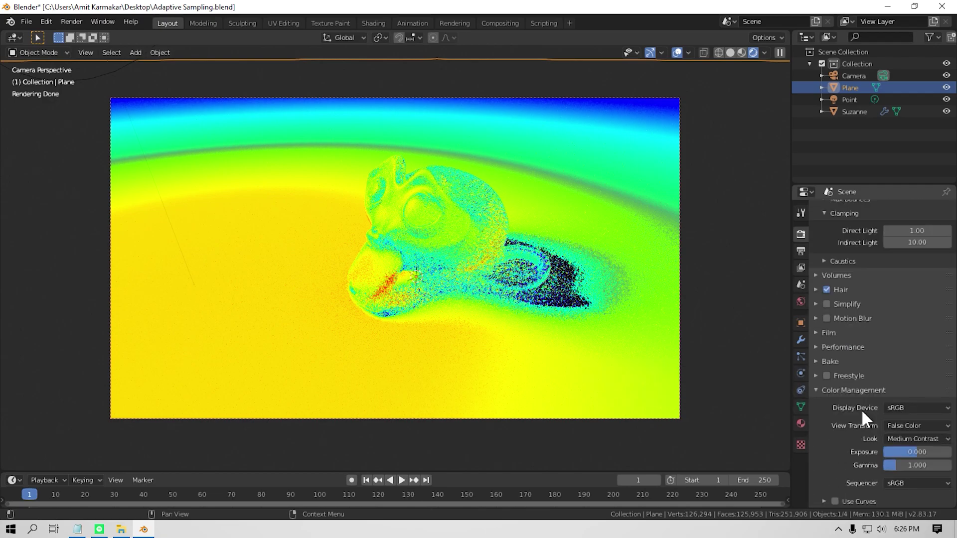
Step: Switch the view transform back to Filmic and drag Direct Light clamp via 0.20 down to 0.00
left_click(905, 426)
left_click(898, 451)
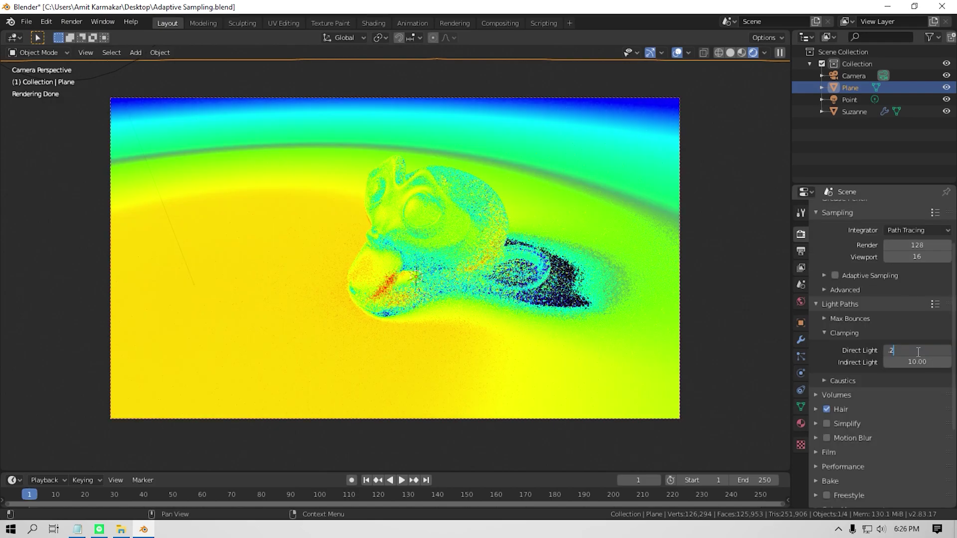
key("Return")
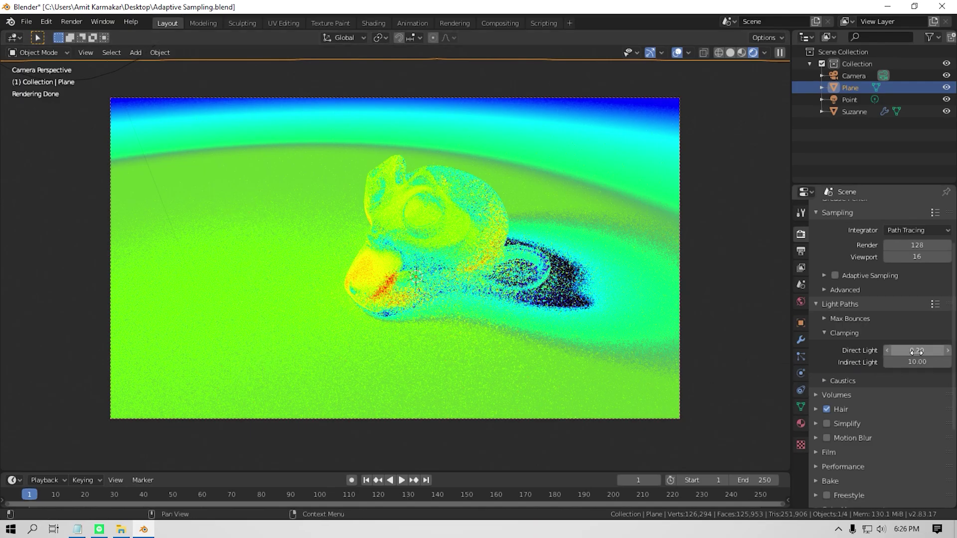
left_click_drag(916, 351, 913, 352)
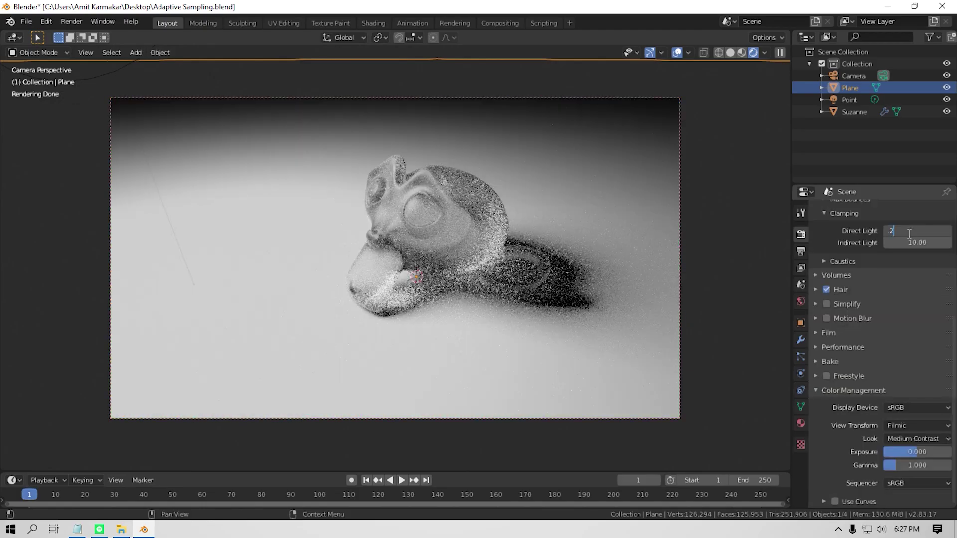
left_click_drag(916, 230, 918, 231)
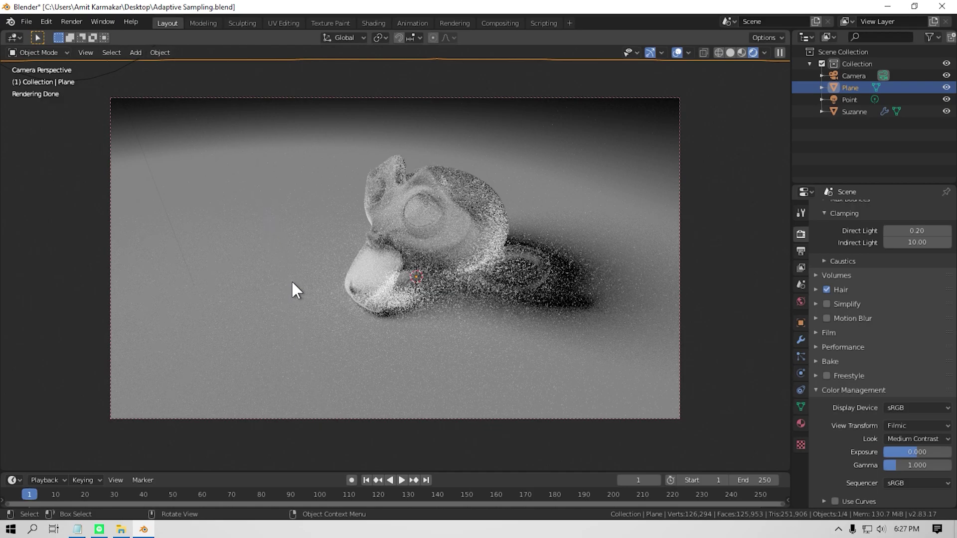
left_click_drag(917, 230, 897, 230)
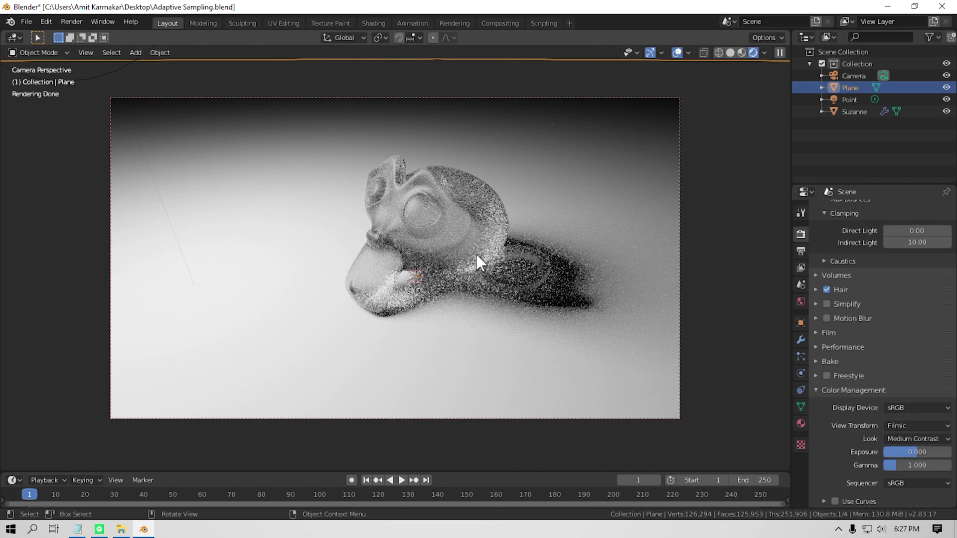
Step: Set the Indirect Light clamp to 1.00, then to 2.00
left_click(916, 243)
type("1")
key("Return")
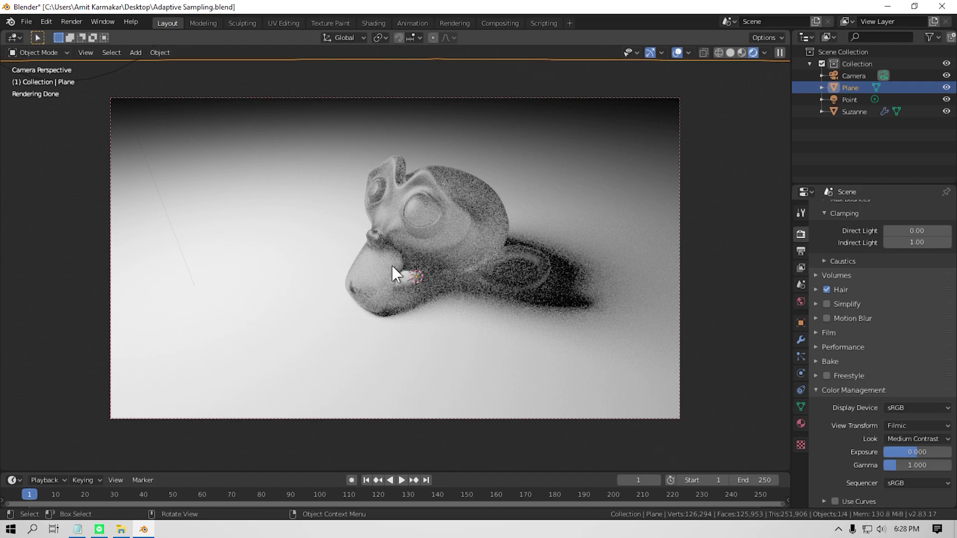
left_click(919, 243)
type("1.0")
key("BackSpace")
key("BackSpace")
key("BackSpace")
type("2")
key("Return")
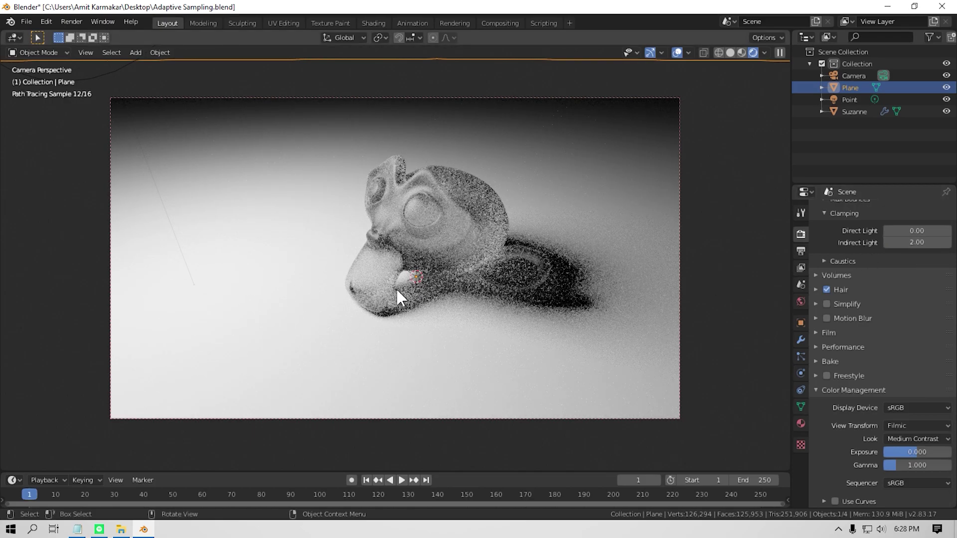
Step: Set the Indirect Light clamp to 10.00, then to 0.00
left_click(924, 243)
key("BackSpace")
key("BackSpace")
key("BackSpace")
type("10")
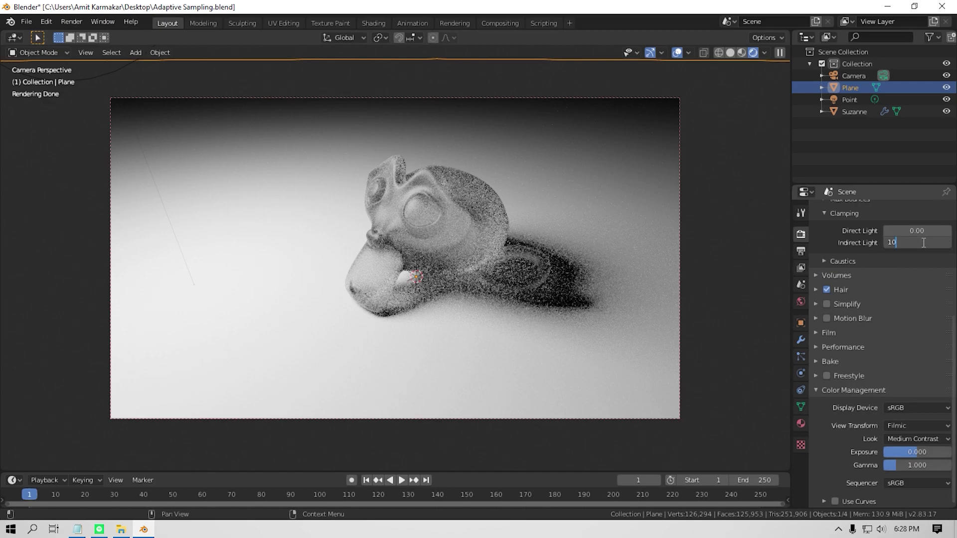
key("Return")
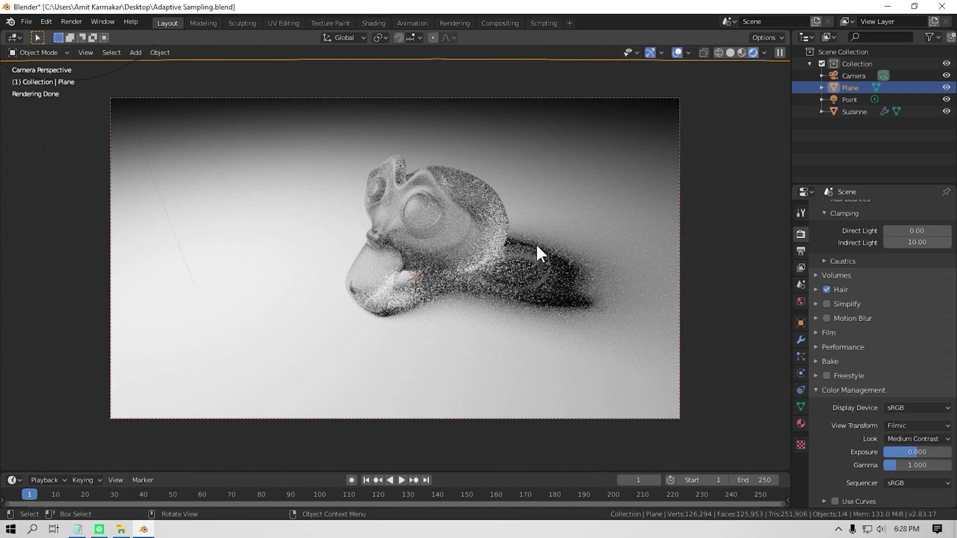
left_click(920, 242)
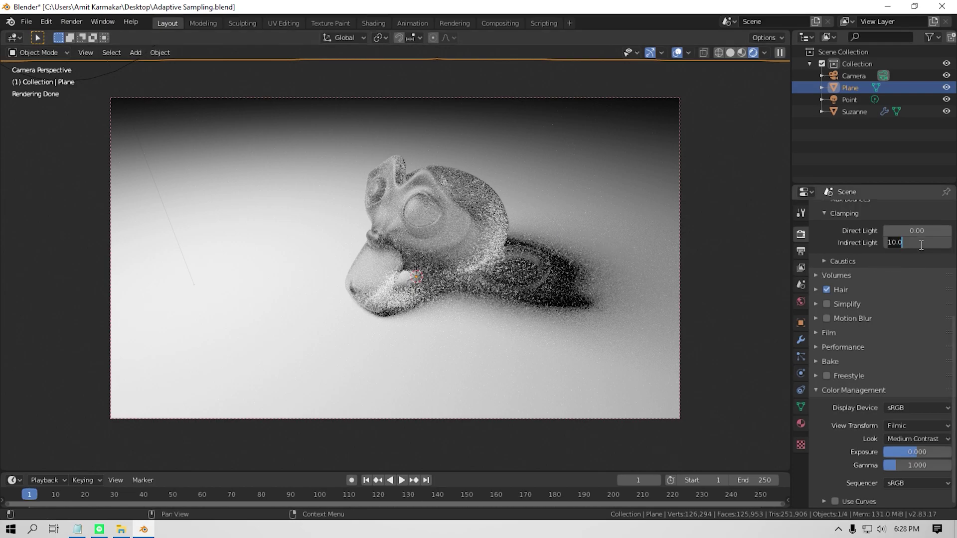
type("0")
key("Return")
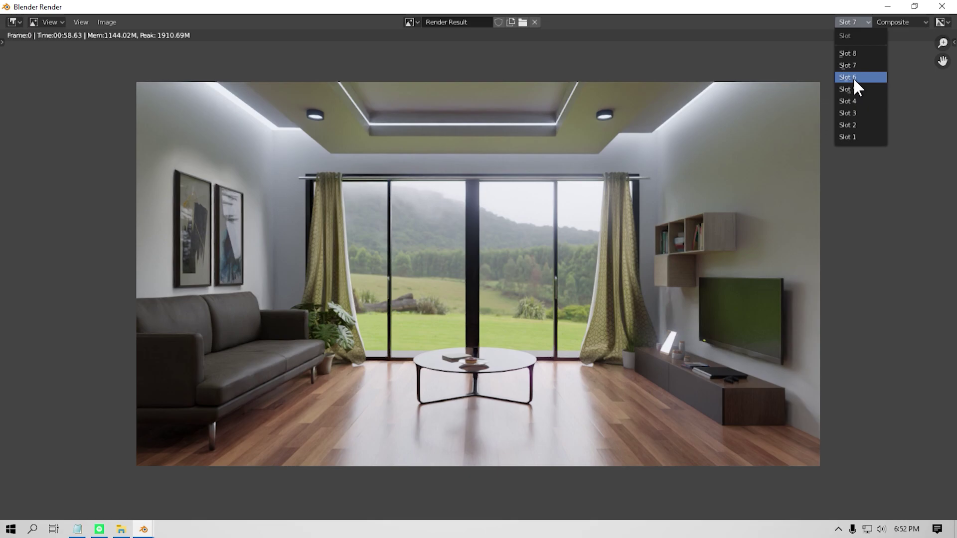
Step: Compare the living-room renders stored in Render Result Slots 6 and 7
left_click(853, 77)
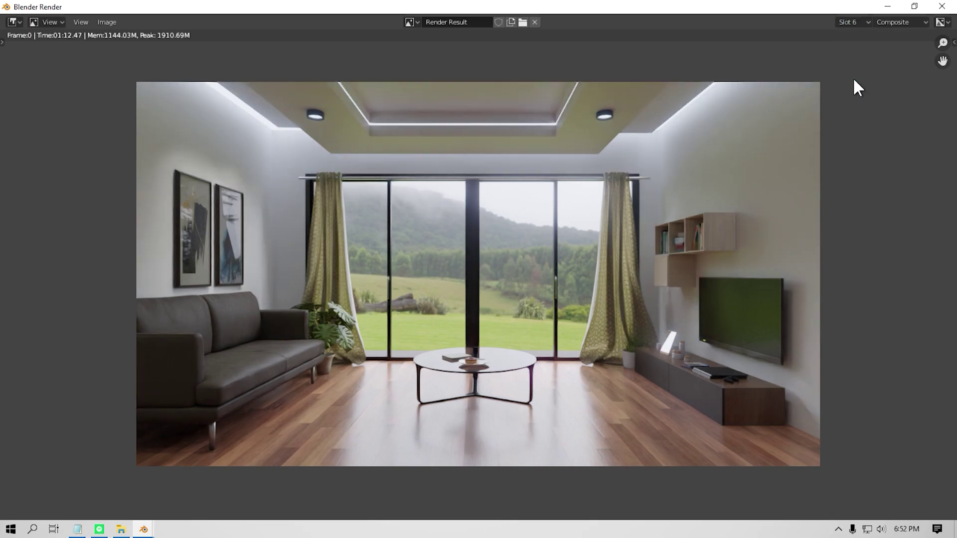
left_click(840, 25)
left_click(855, 63)
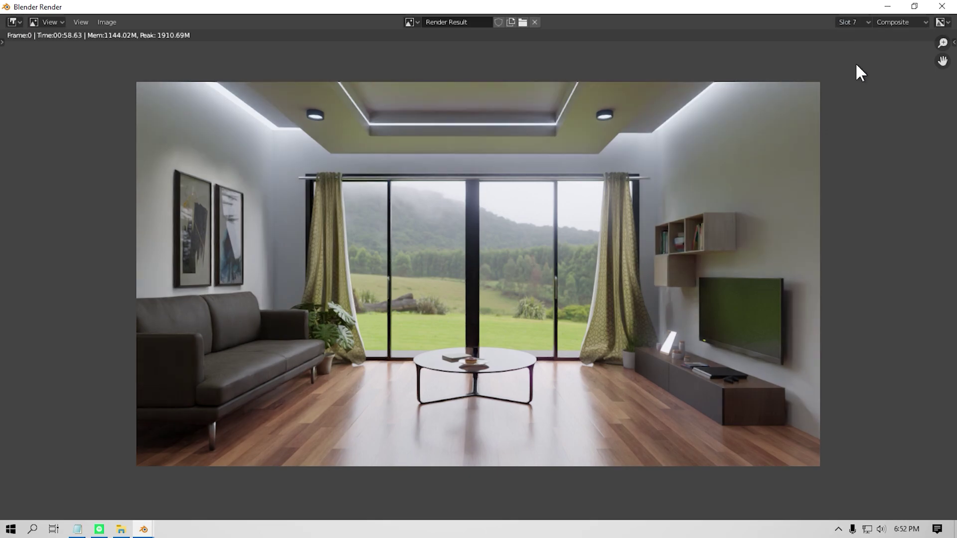
left_click(941, 6)
scroll(818, 357, "down", 4)
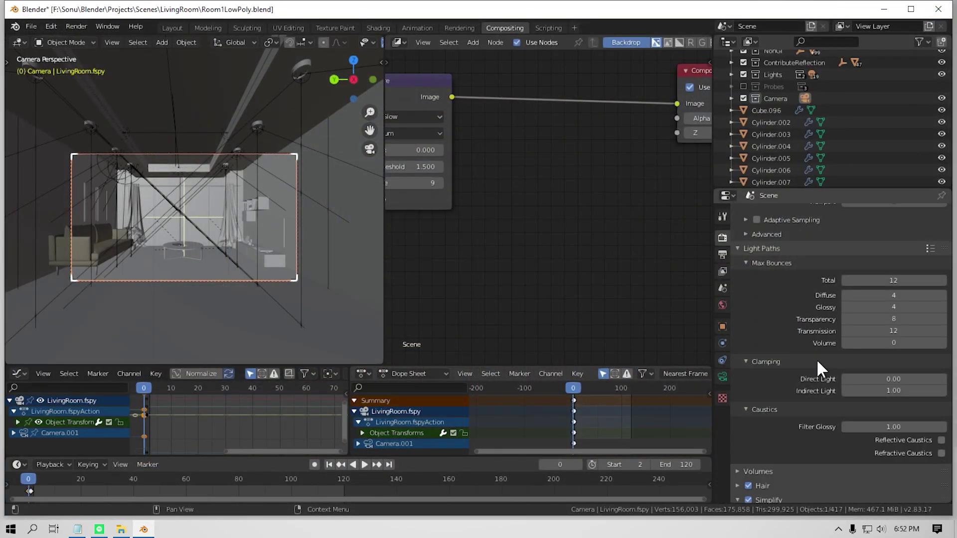
scroll(818, 364, "down", 6)
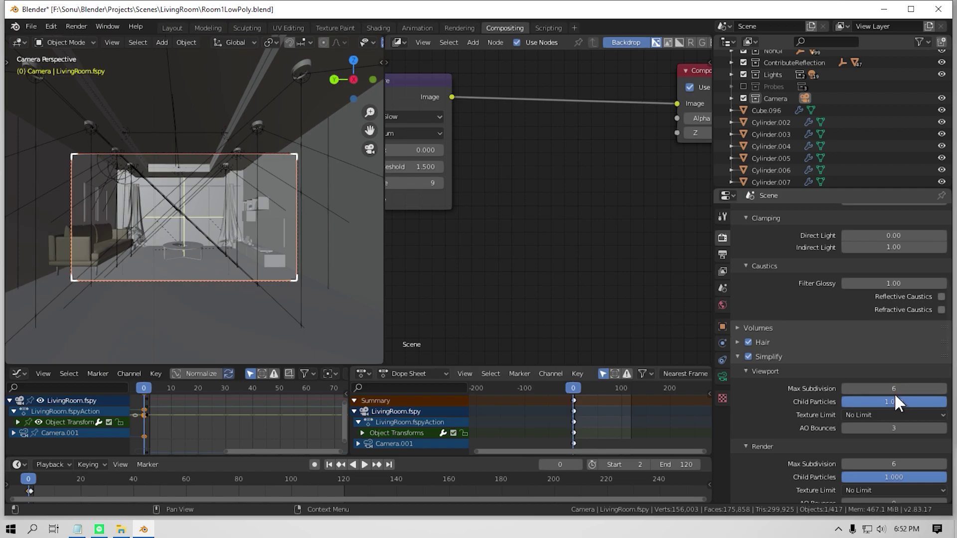
scroll(893, 464, "down", 1)
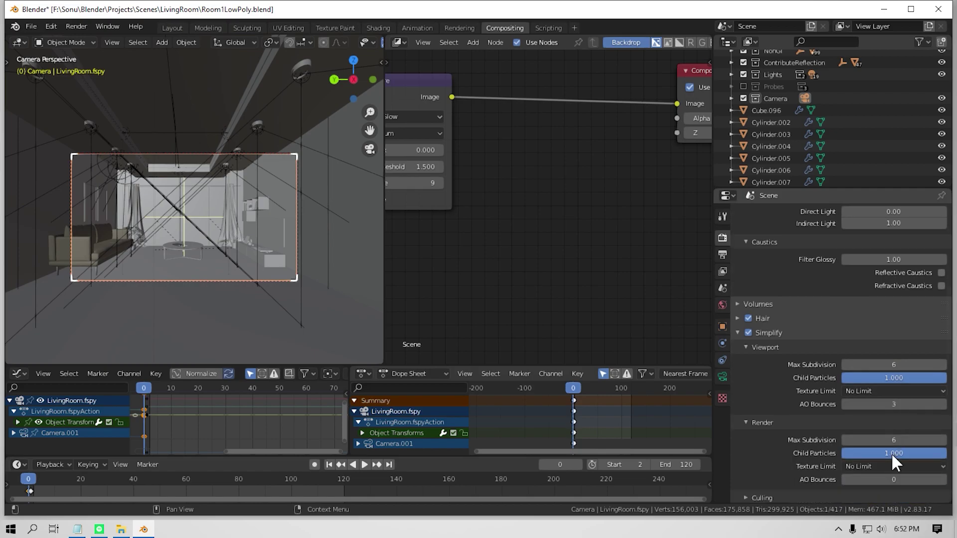
left_click(853, 22)
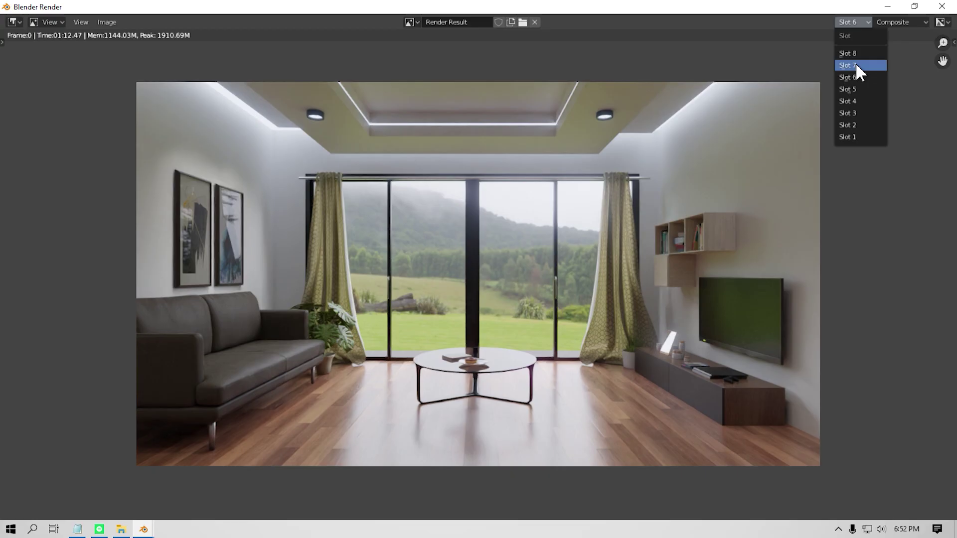
left_click(857, 65)
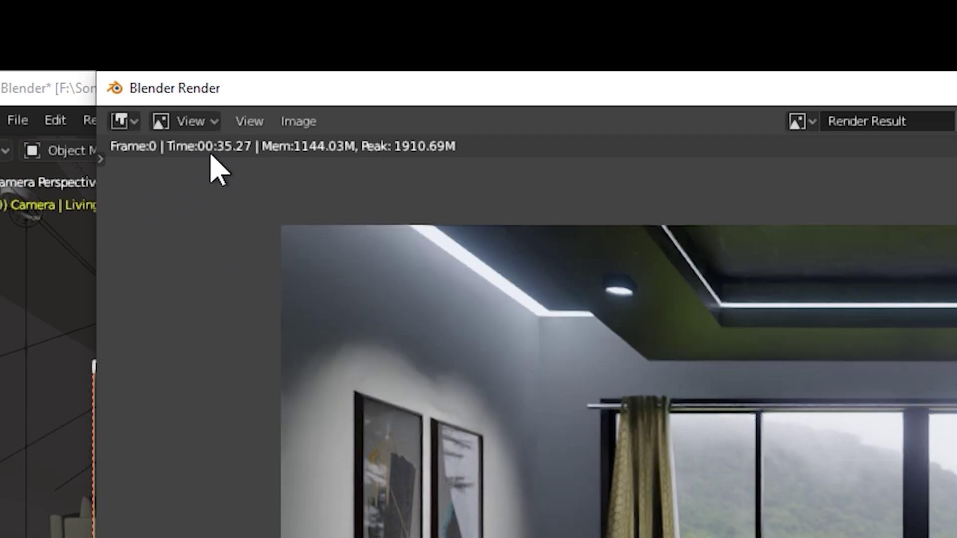
Step: Set Simplify > Render AO Bounces to 1 and start a fresh F12 render
type("0")
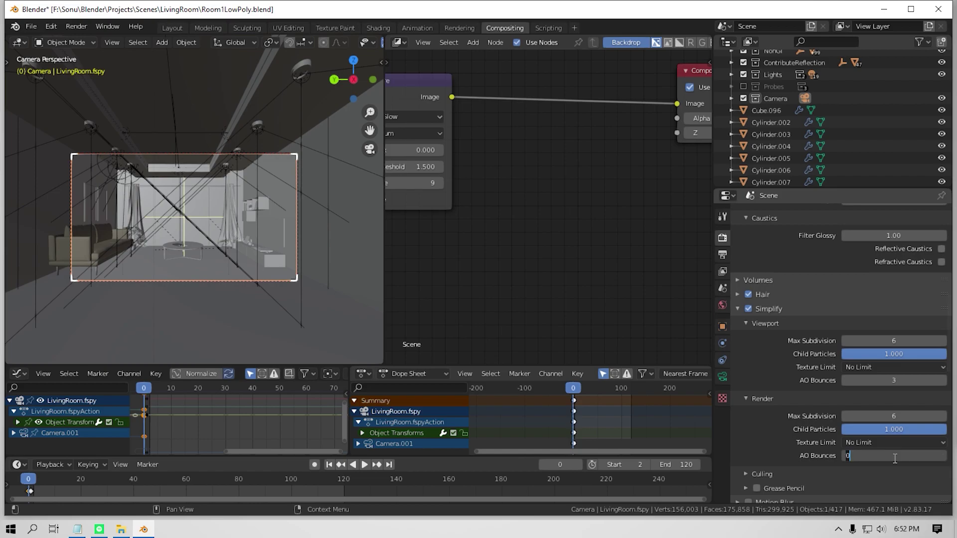
type("1")
key("Return")
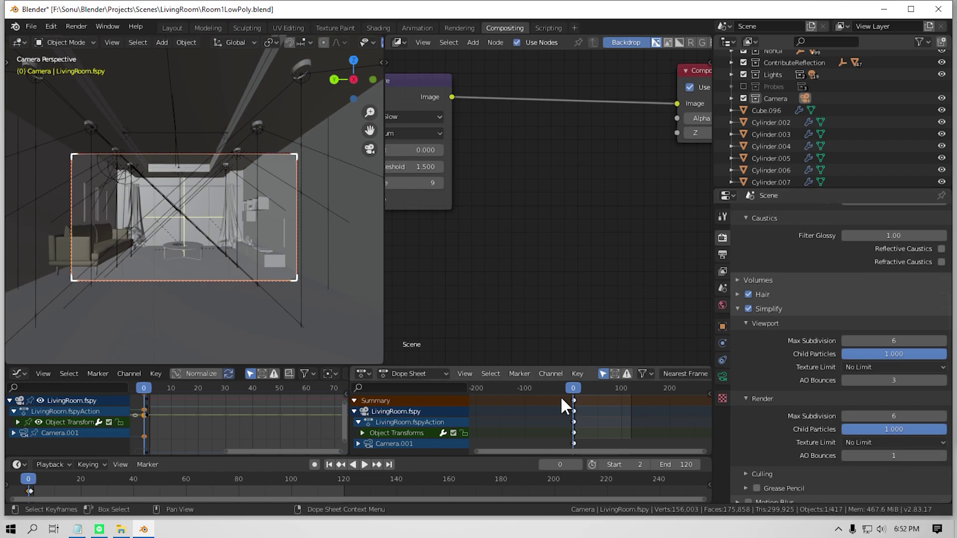
key("F12")
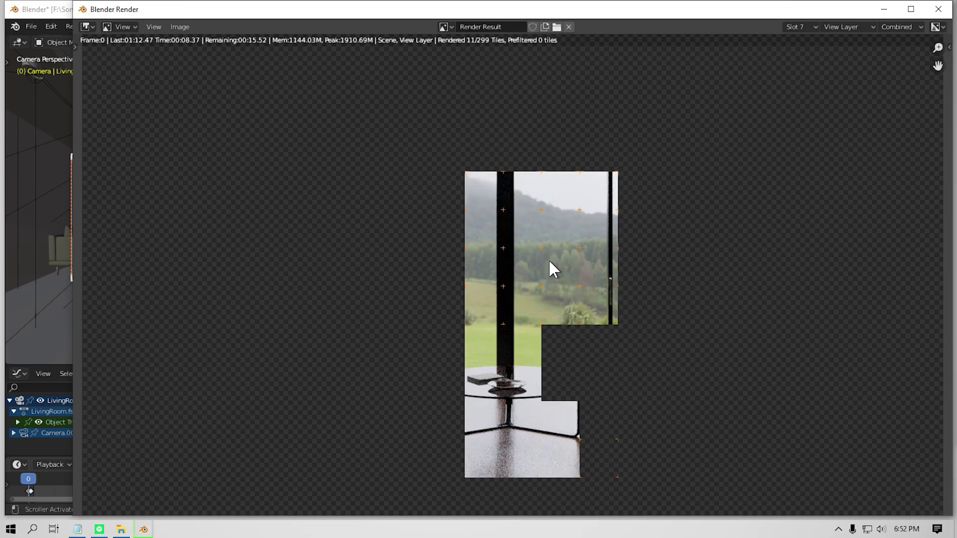
scroll(574, 258, "down", 1)
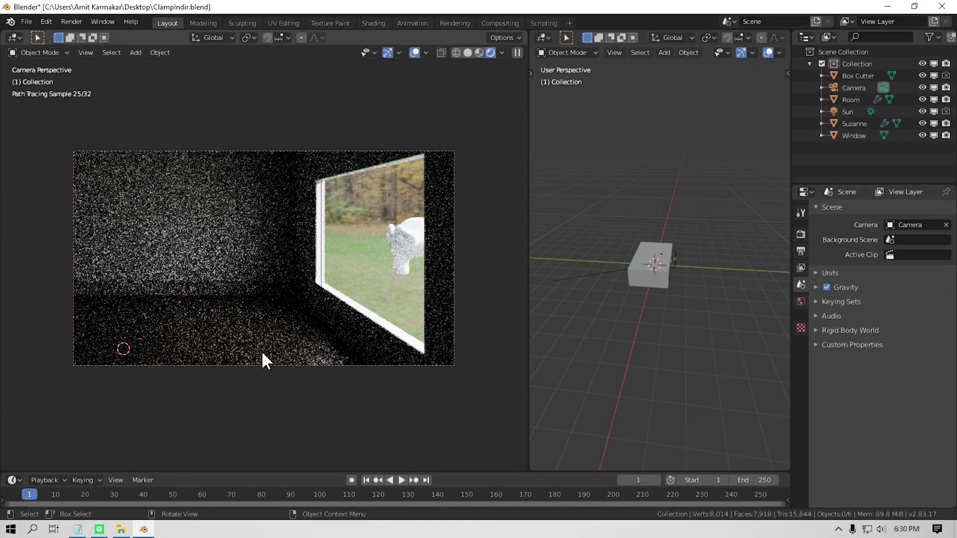
Step: Orbit out of camera view and disable the Window object's viewport and render visibility
middle_click_drag(213, 333, 268, 334)
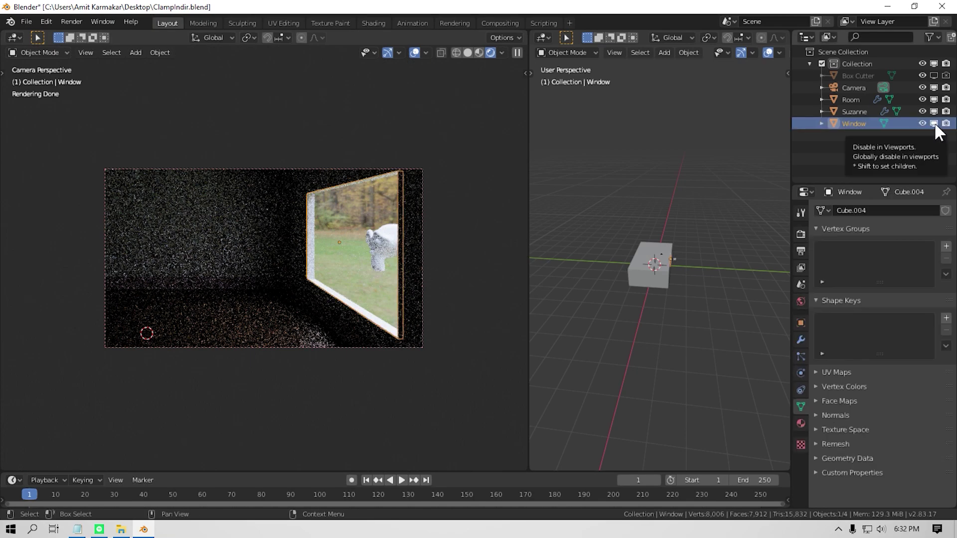
left_click(934, 122)
left_click(945, 124)
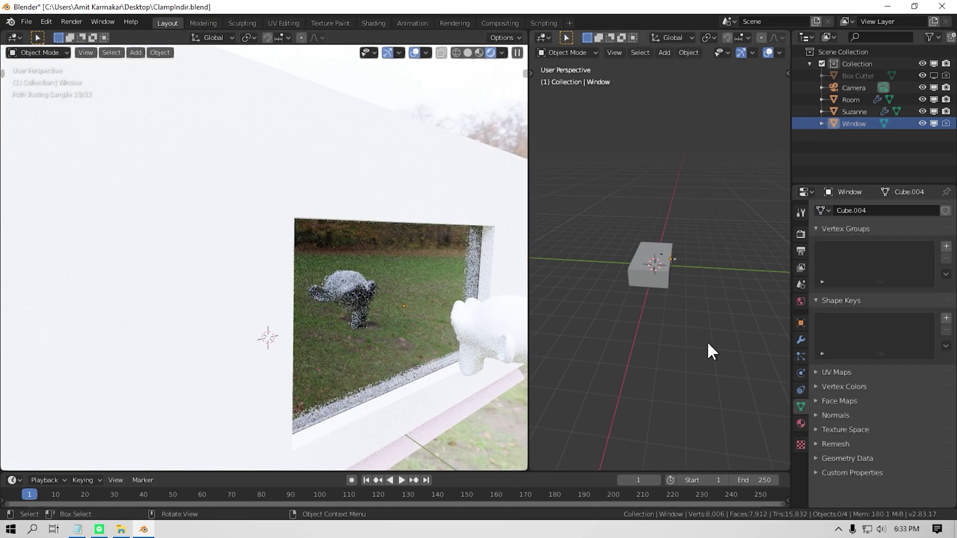
Step: Turn off the Window object's Camera, Diffuse, Glossy, Transmission, Shadow and Volume ray visibility
left_click(800, 323)
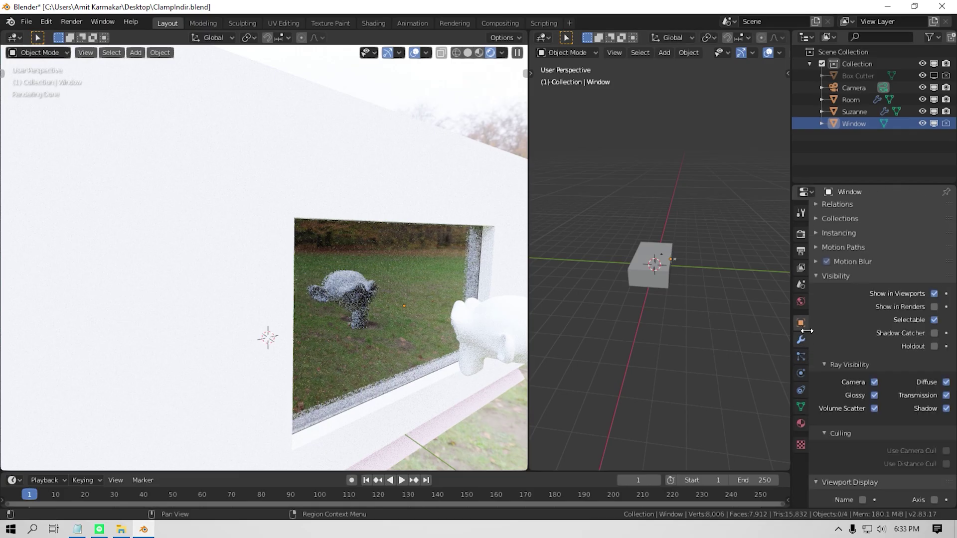
left_click(874, 382)
left_click_drag(874, 395, 874, 408)
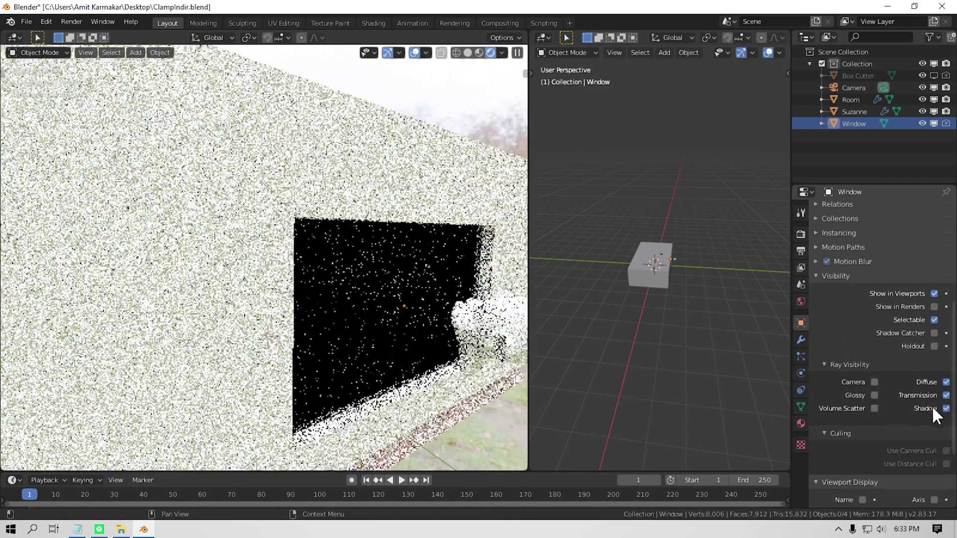
left_click(946, 409)
left_click(946, 395)
left_click(946, 382)
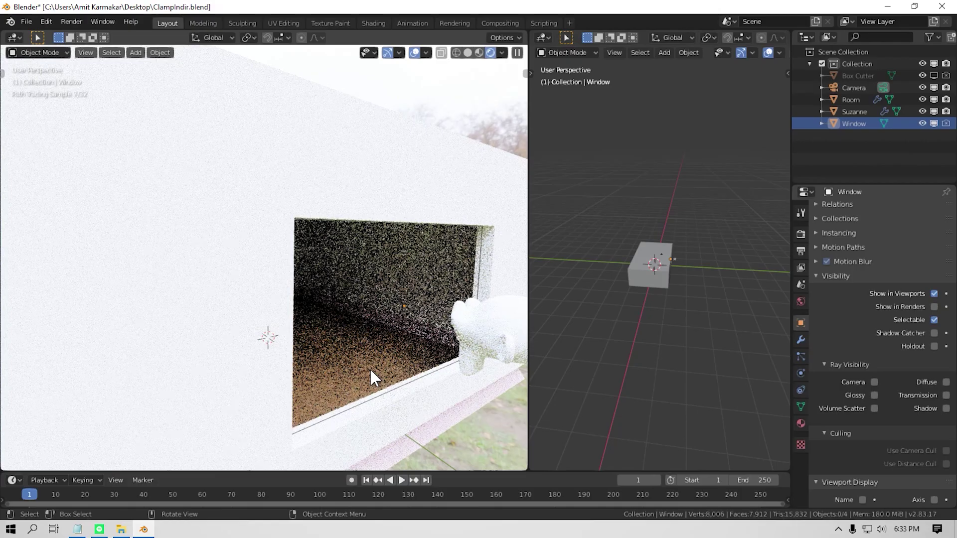
Step: Re-enable Camera and Transmission visibility for the Window, checking through the scene camera
key("KP_0")
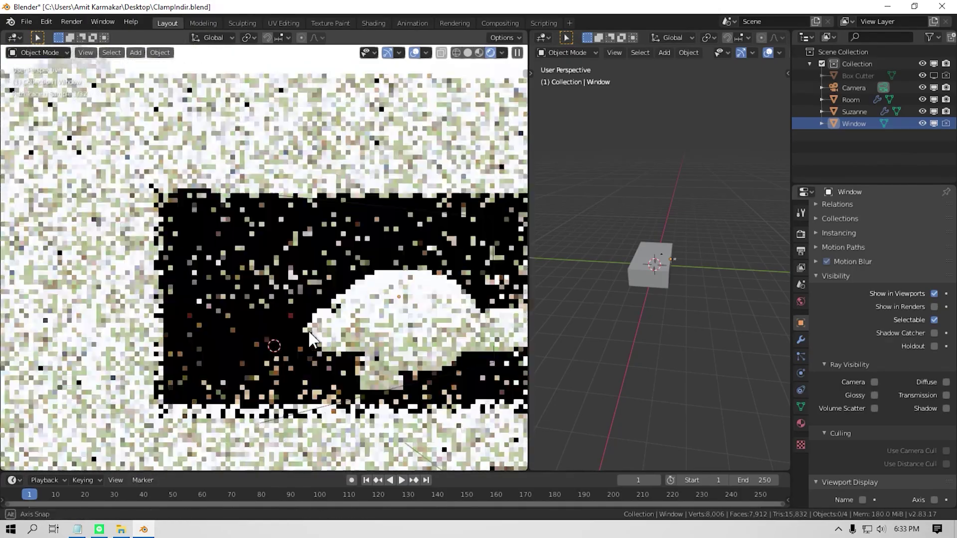
key("KP_0")
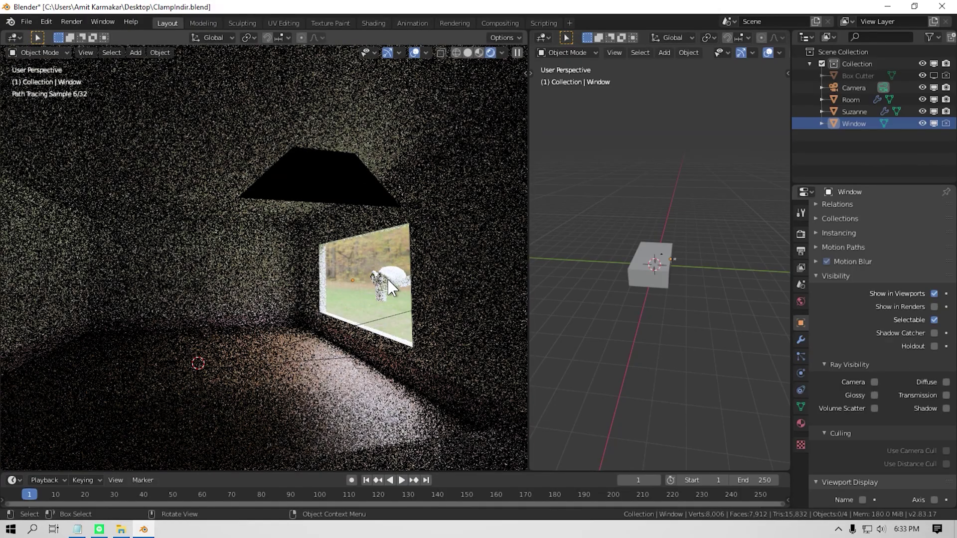
left_click(874, 382)
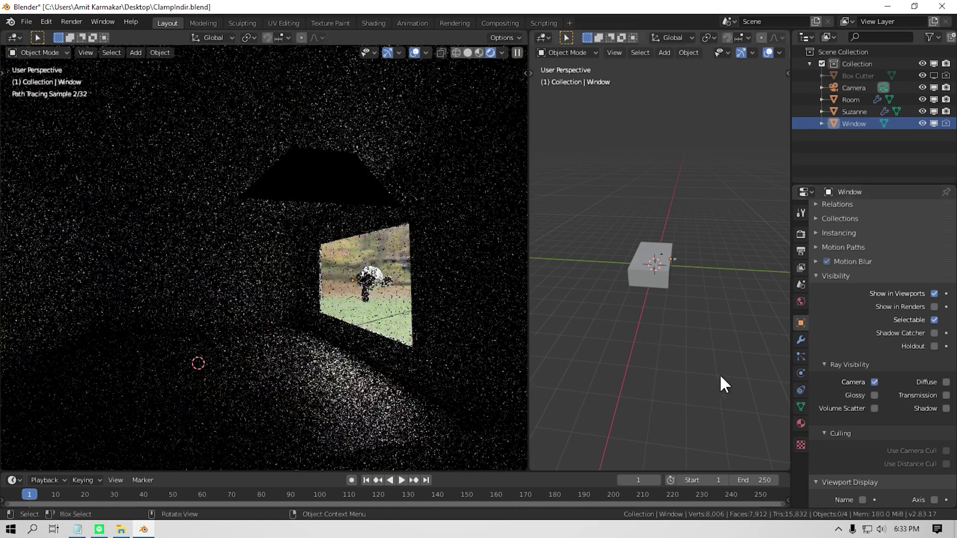
middle_click_drag(498, 359, 344, 338)
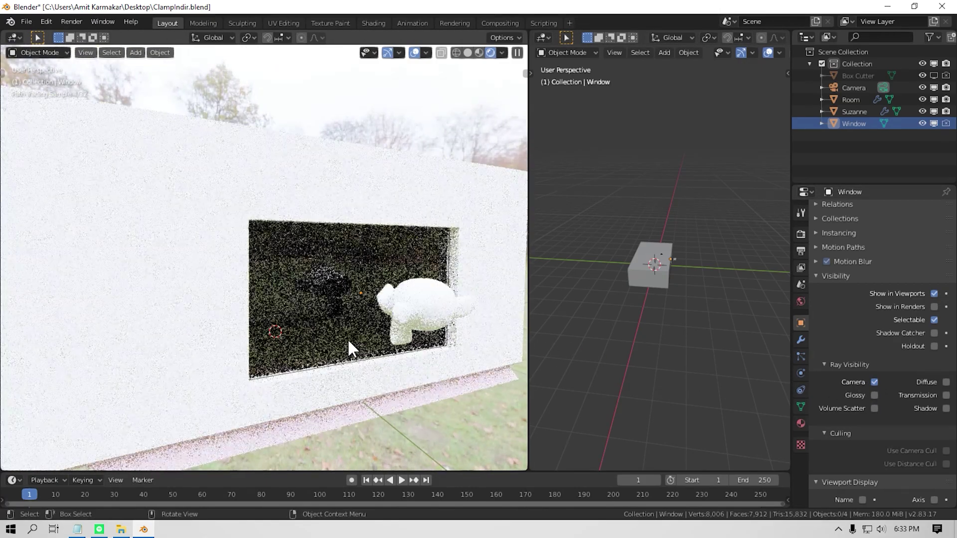
key("KP_0")
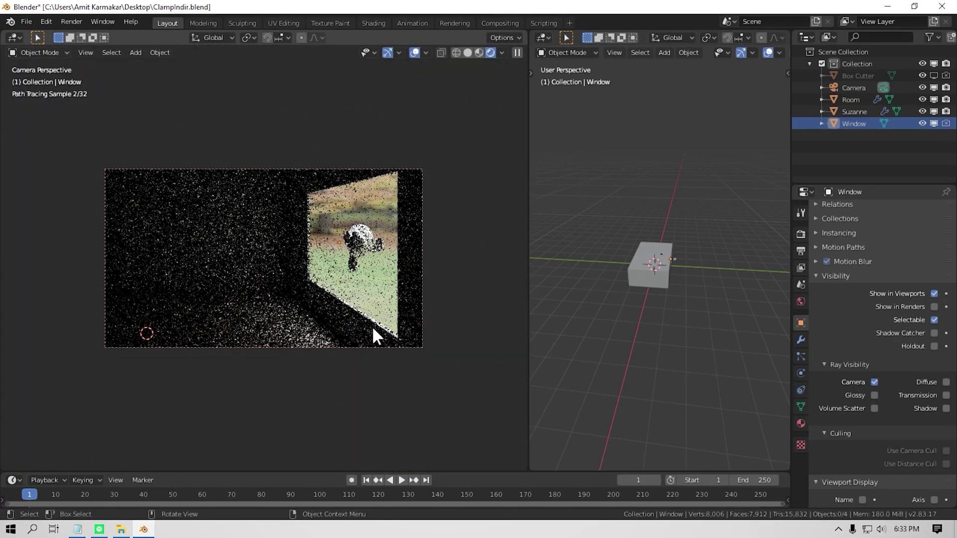
scroll(319, 312, "up", 2)
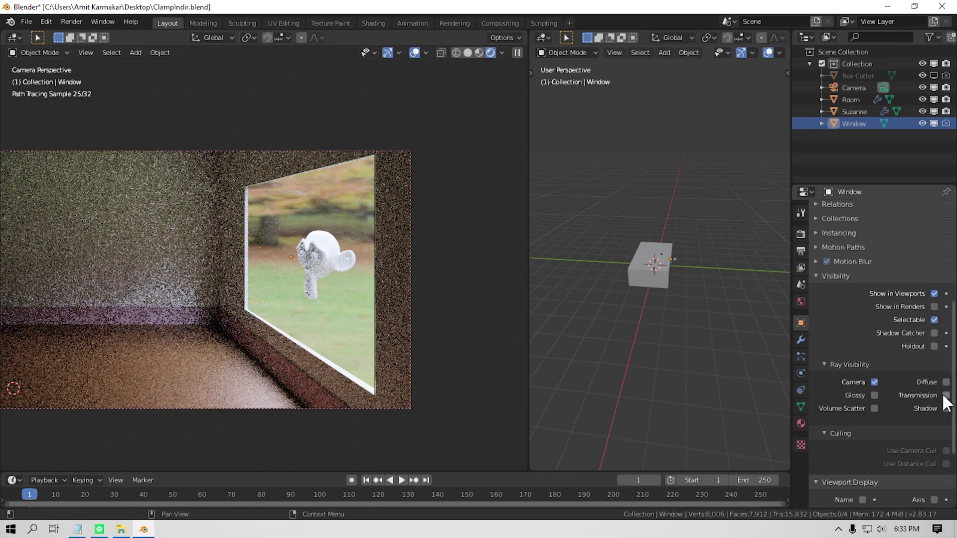
left_click(946, 395)
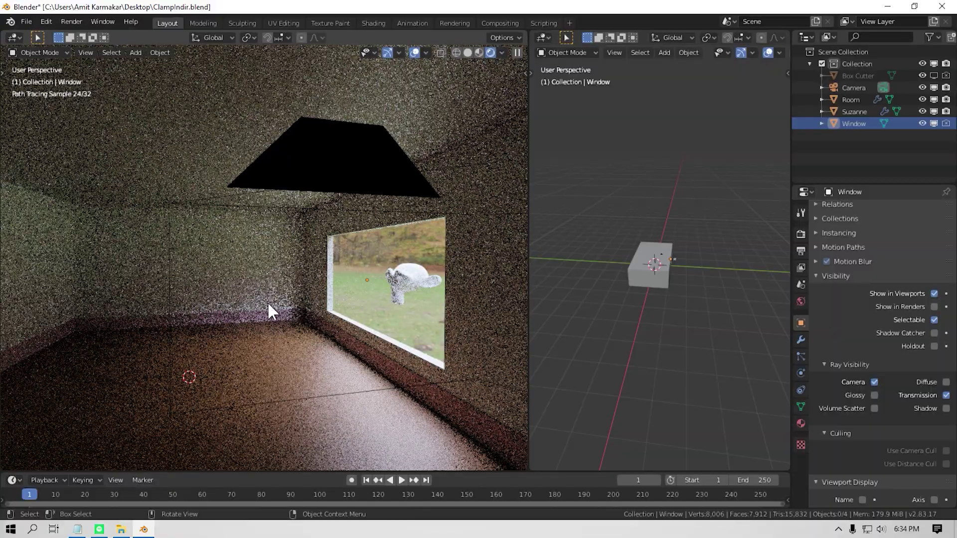
Step: Add an Area light, then move and scale it onto the window opening
key("shift+a")
mouse_move(277, 426)
left_click(333, 451)
key("g")
key("z")
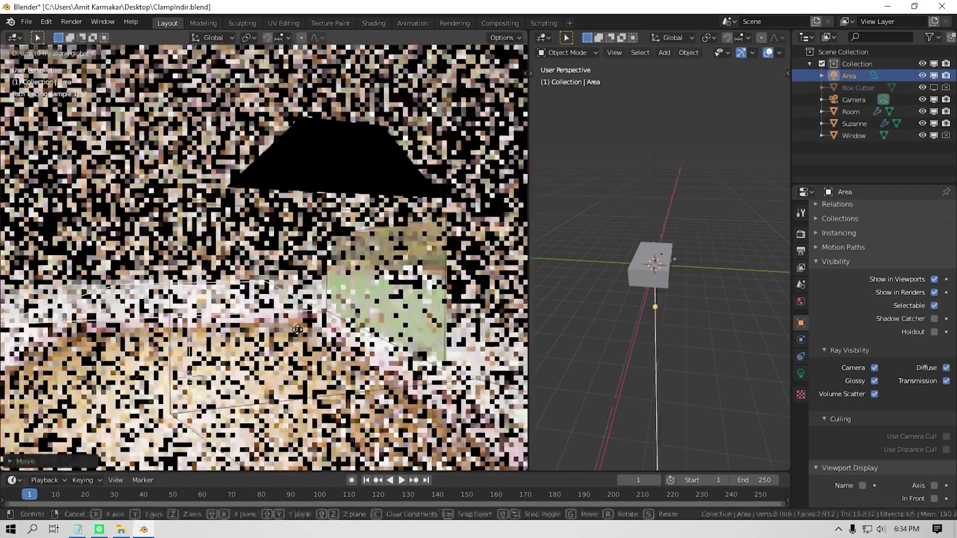
key("r")
key("x")
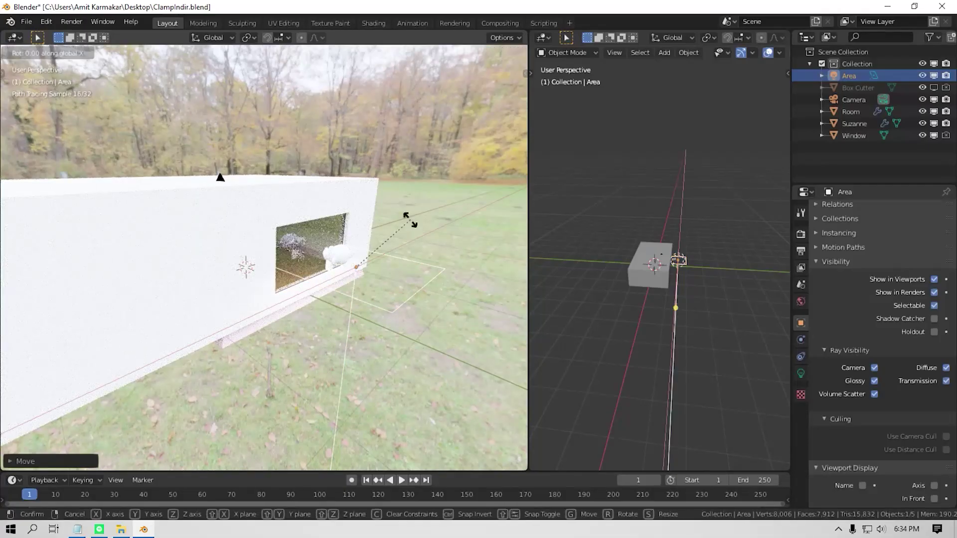
key("Escape")
scroll(688, 230, "up", 8)
key("g")
key("y")
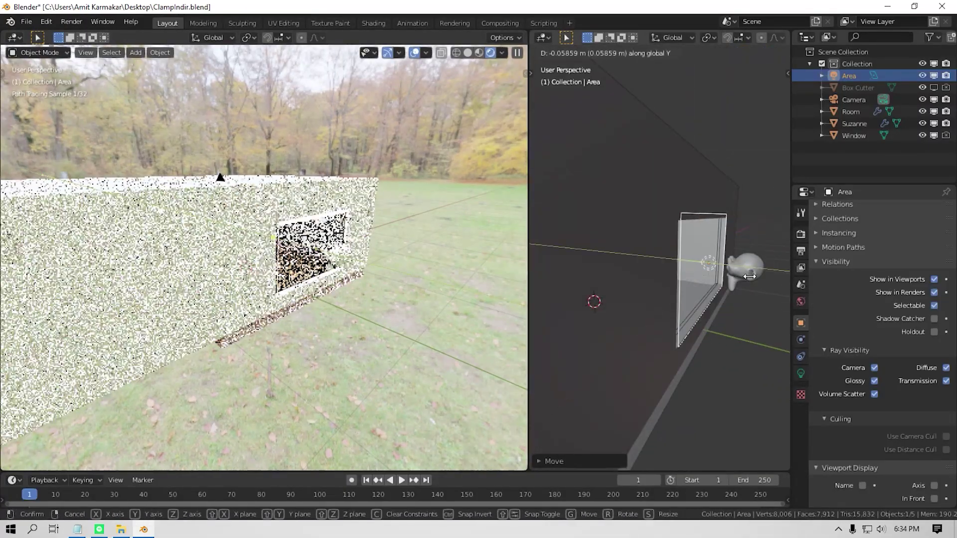
left_click(750, 276)
key("s")
left_click(750, 276)
Step: Make the area light a Portal and view the room through the scene camera
left_click(801, 373)
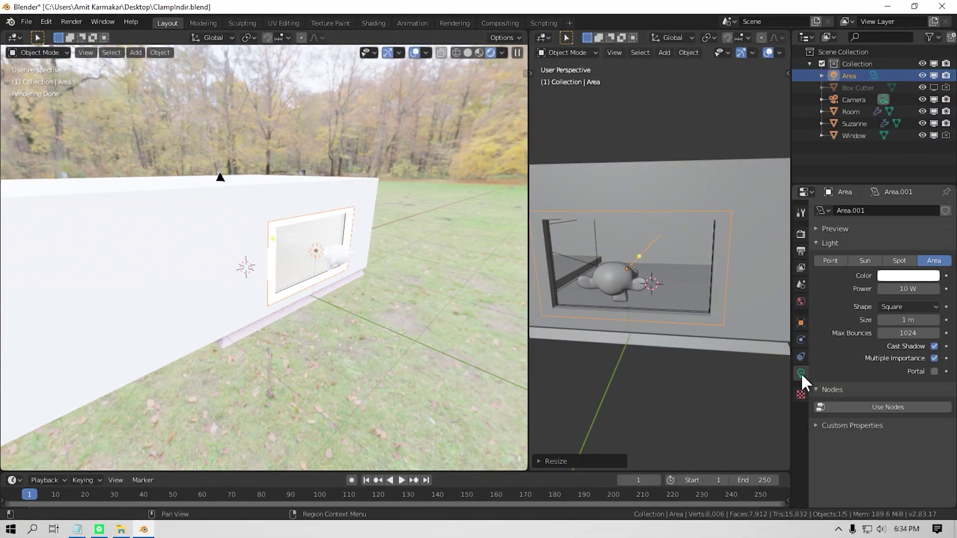
left_click(934, 372)
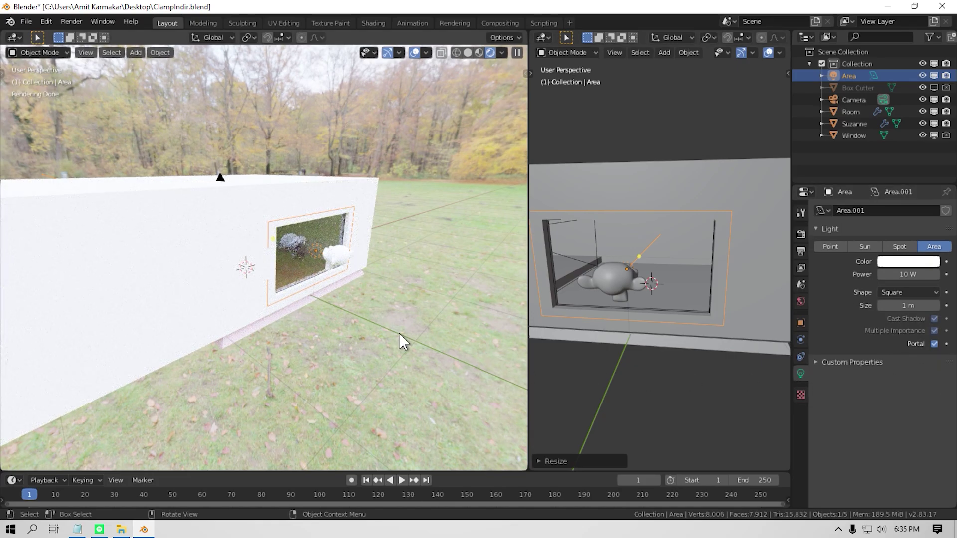
key("KP_0")
scroll(399, 342, "down", 2)
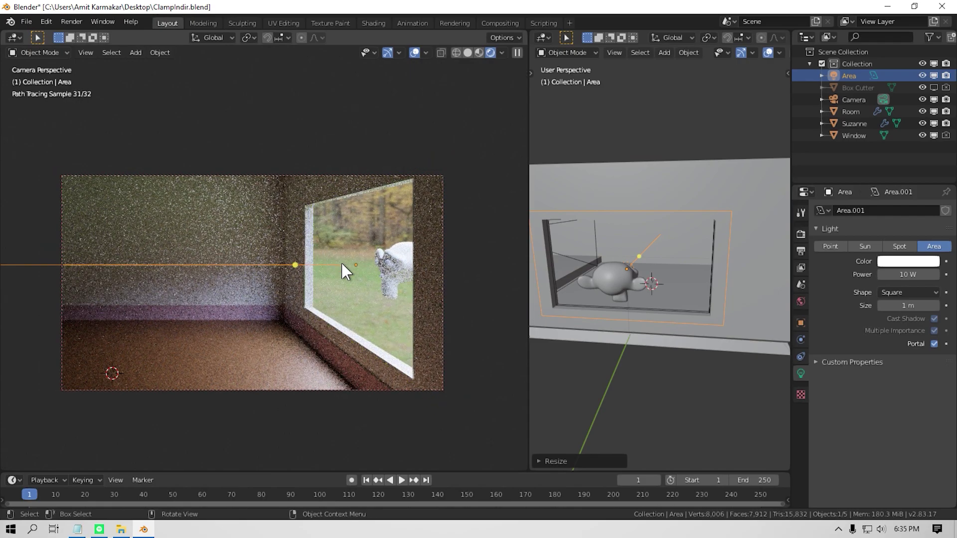
Step: Render the glass sphere scene, then rotate the area light -90° around X
key("F12")
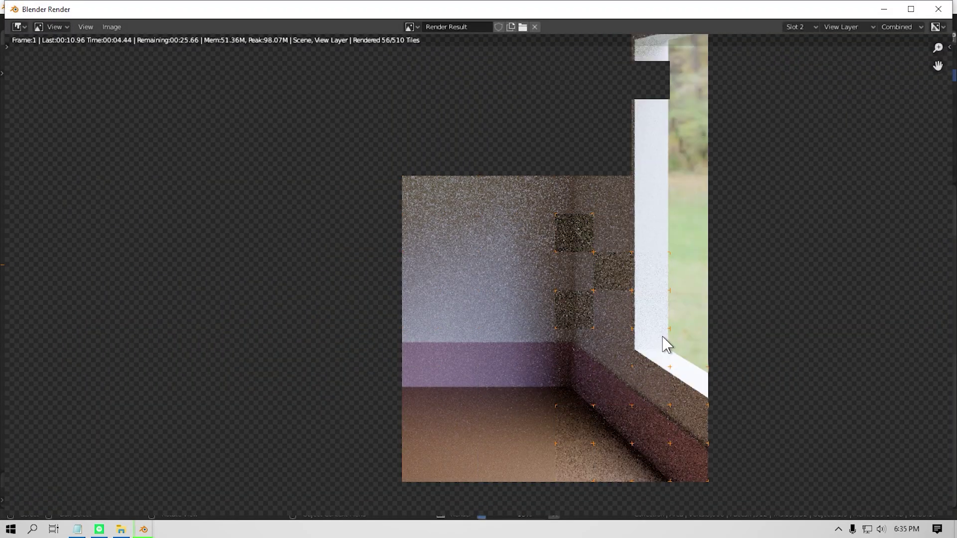
scroll(664, 339, "down", 2)
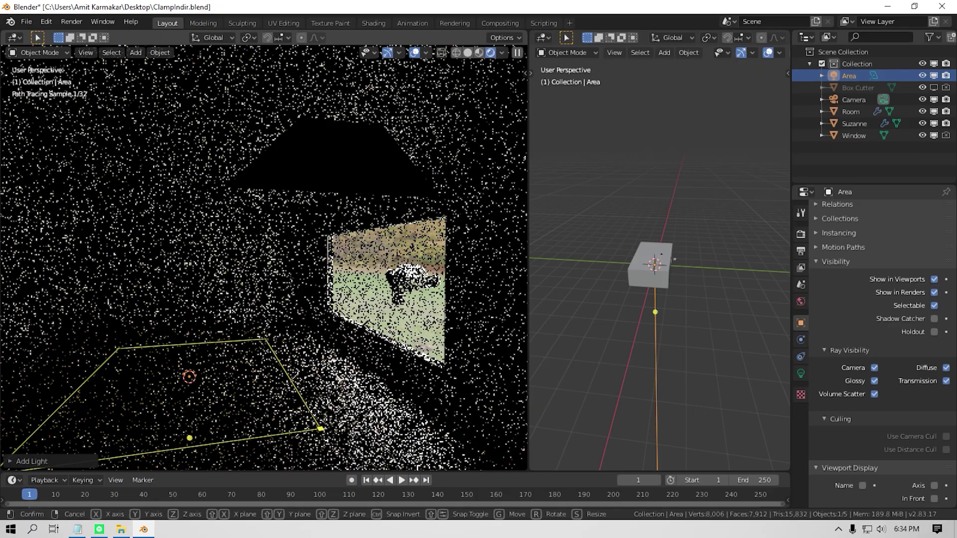
key("z")
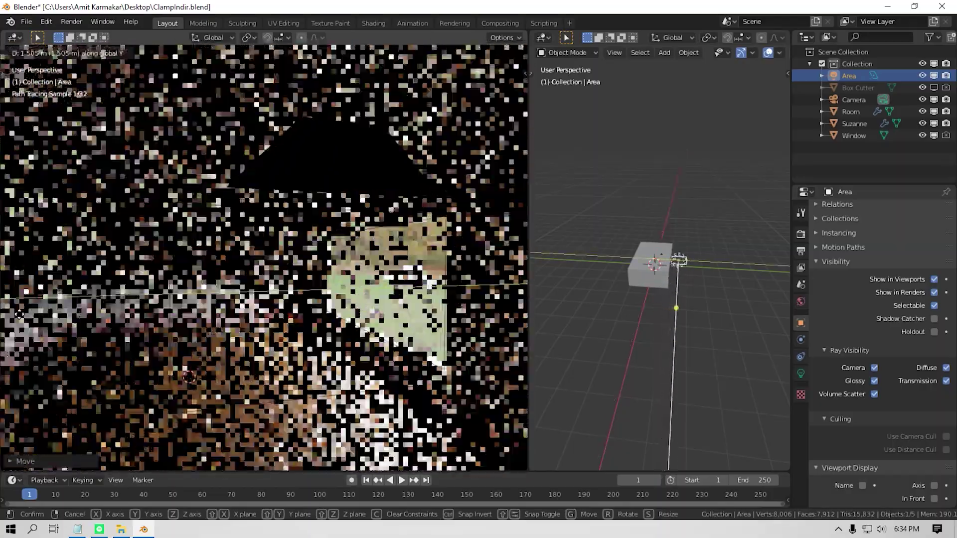
key("r")
key("x")
key("Escape")
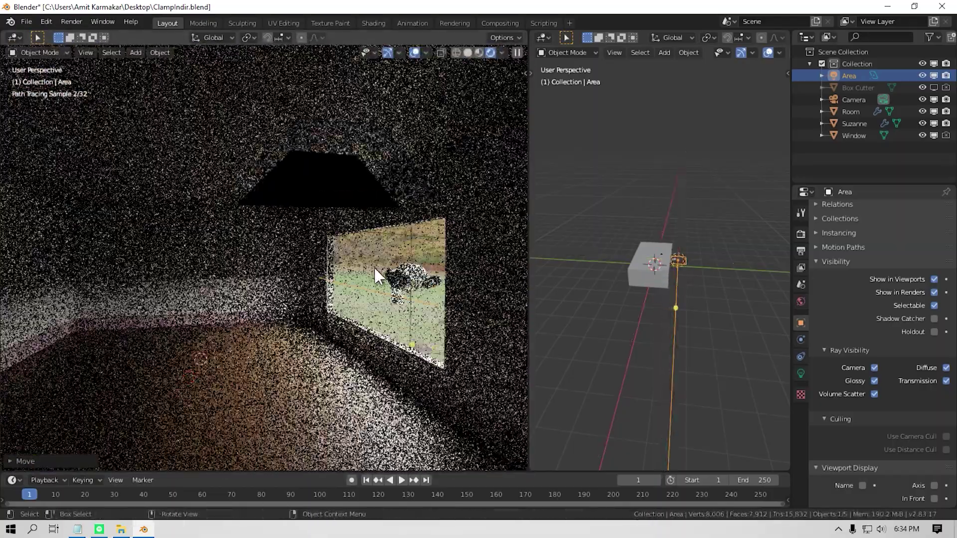
middle_click_drag(380, 273, 347, 274)
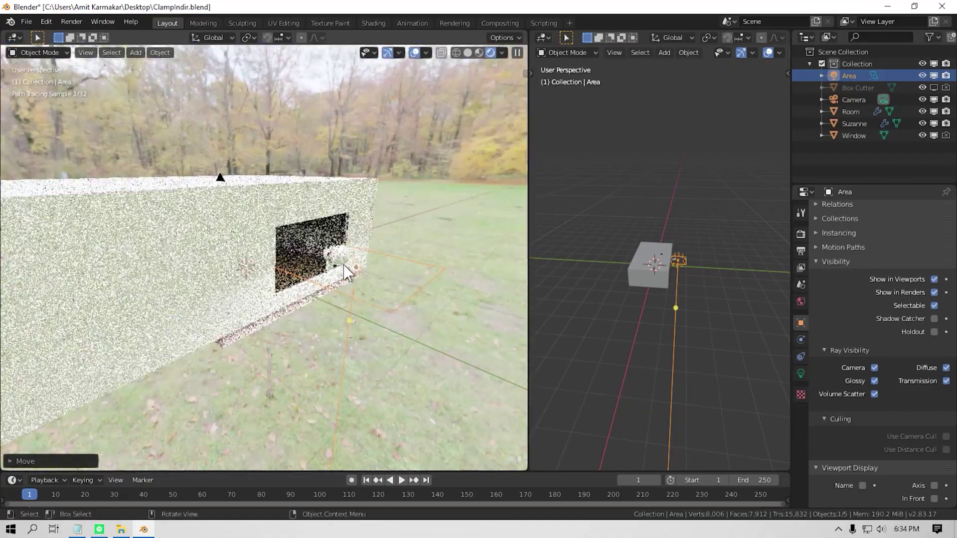
type("rx-90")
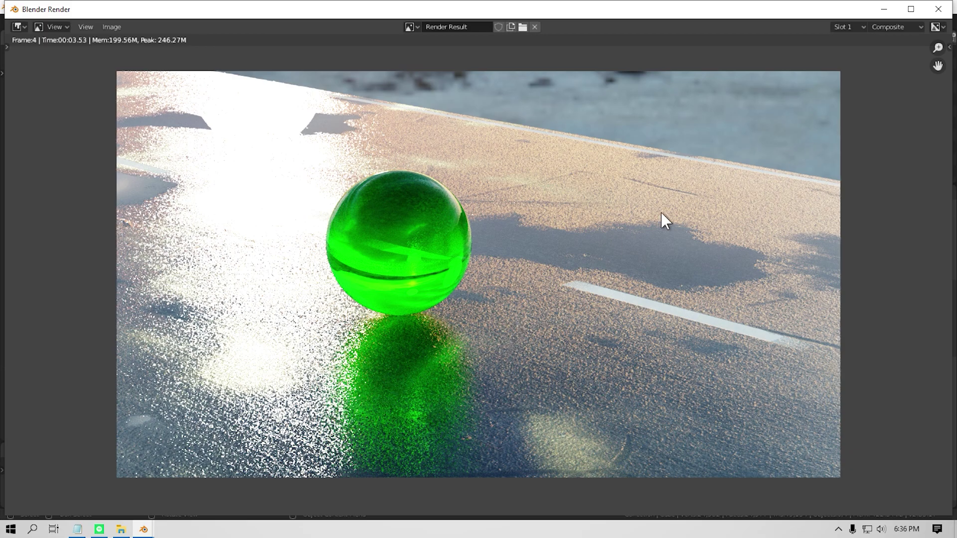
Step: Close the render window, render the sphere scene again, and check the render slots
left_click(938, 9)
key("F12")
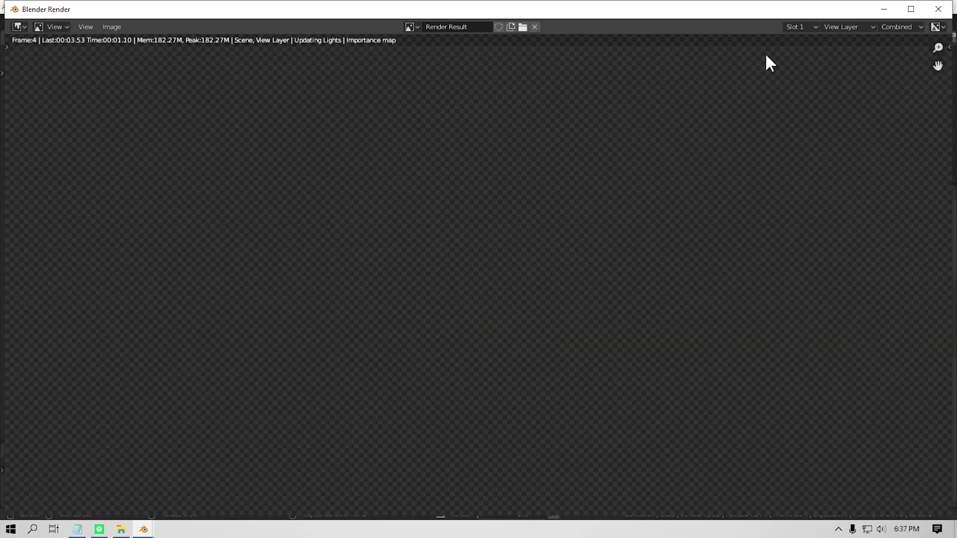
scroll(679, 231, "down", 3)
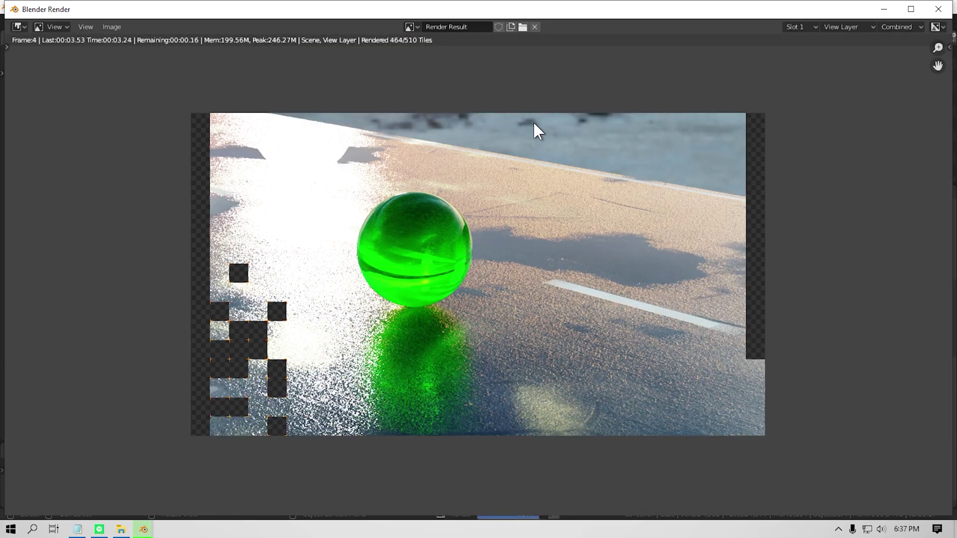
left_click(844, 27)
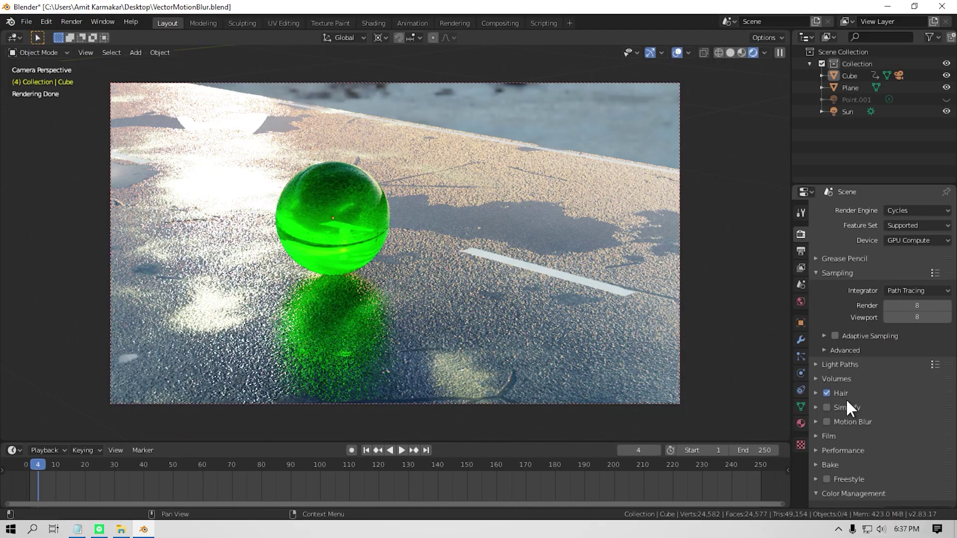
Step: Enable Motion Blur, merge the two viewports, and show the view layer's render passes
left_click(827, 422)
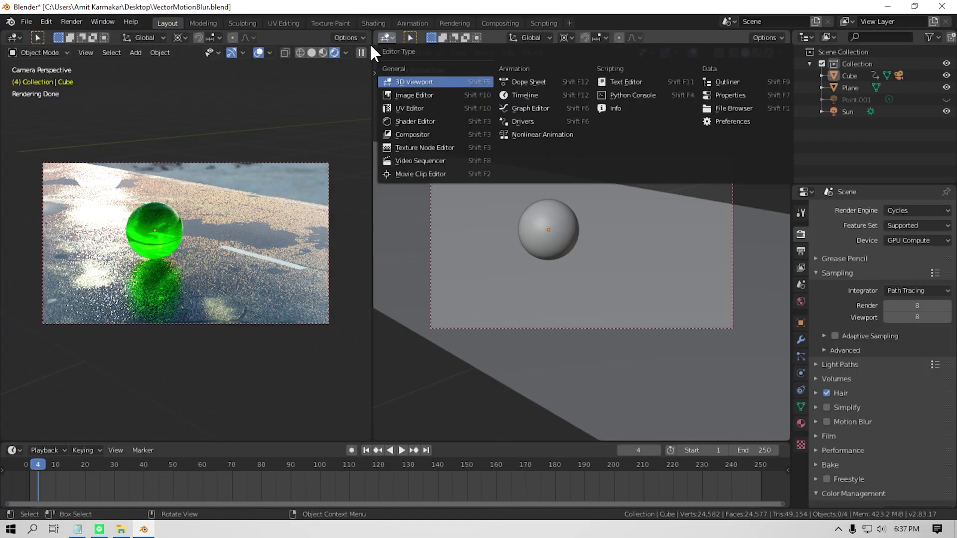
left_click_drag(368, 33, 696, 223)
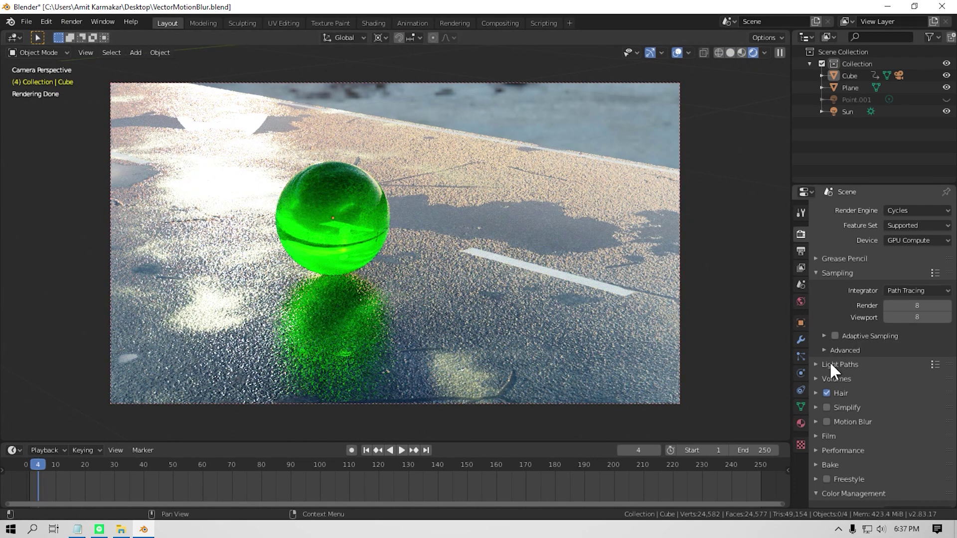
left_click(801, 267)
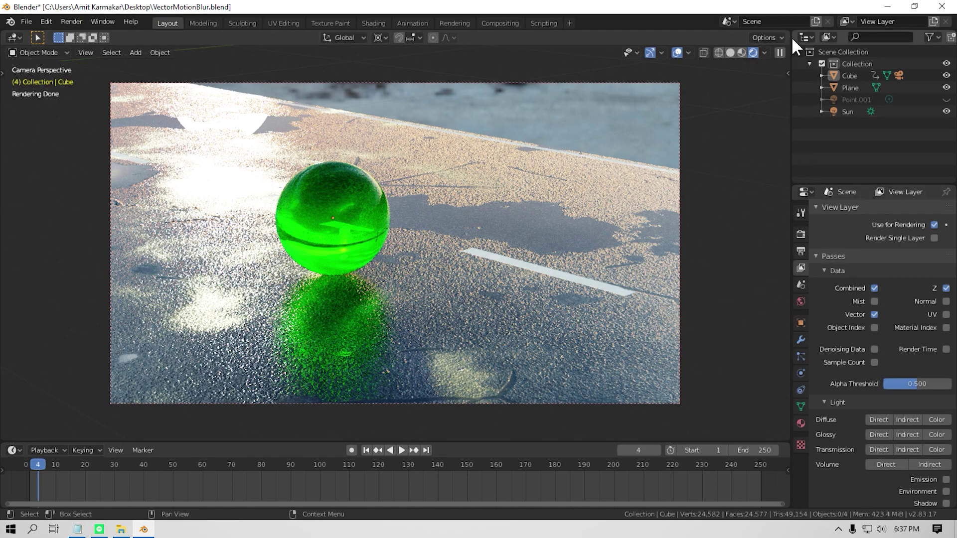
Step: Split off a right-hand area and turn it into the Compositor
left_click_drag(770, 34, 444, 40)
left_click(455, 39)
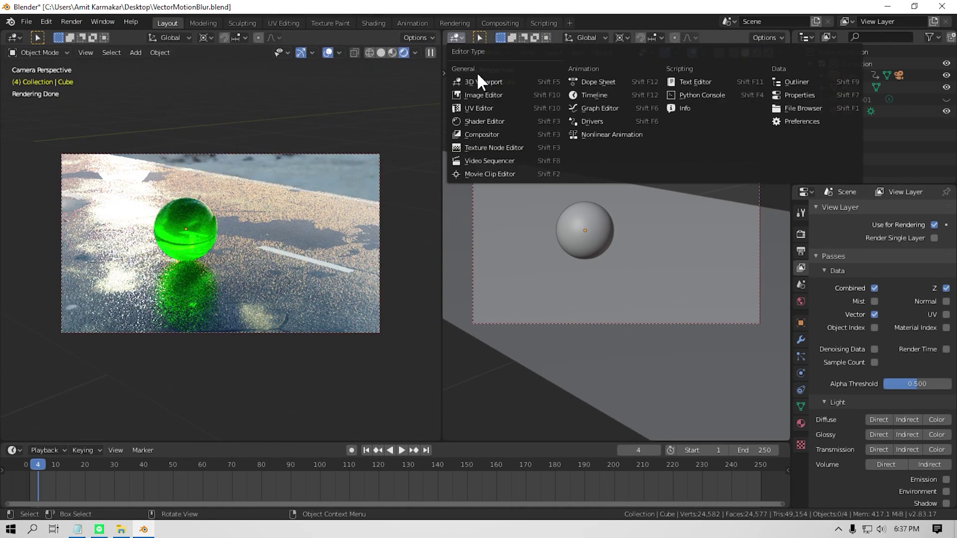
left_click(489, 132)
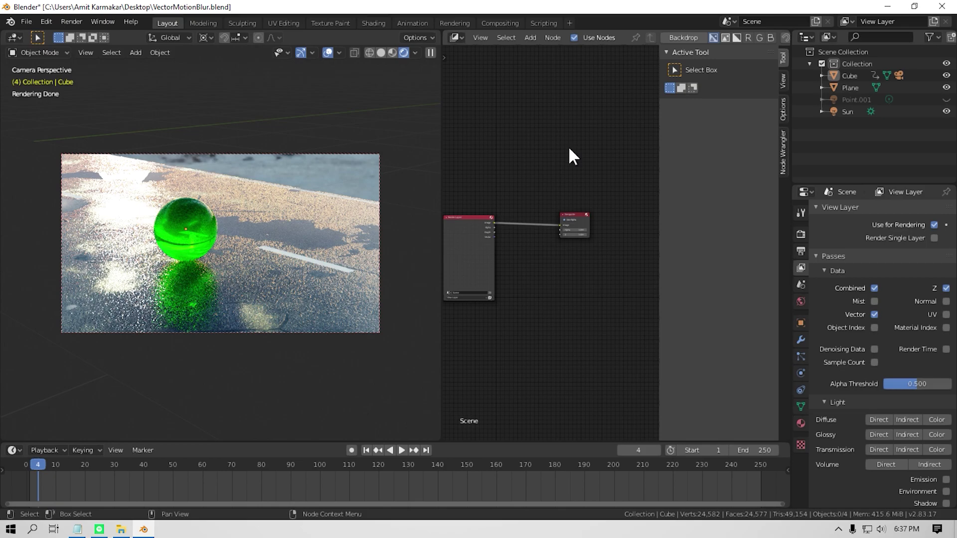
Step: Add a Vector Blur node to the compositor graph
key("n")
scroll(590, 241, "up", 4)
key("shift+a")
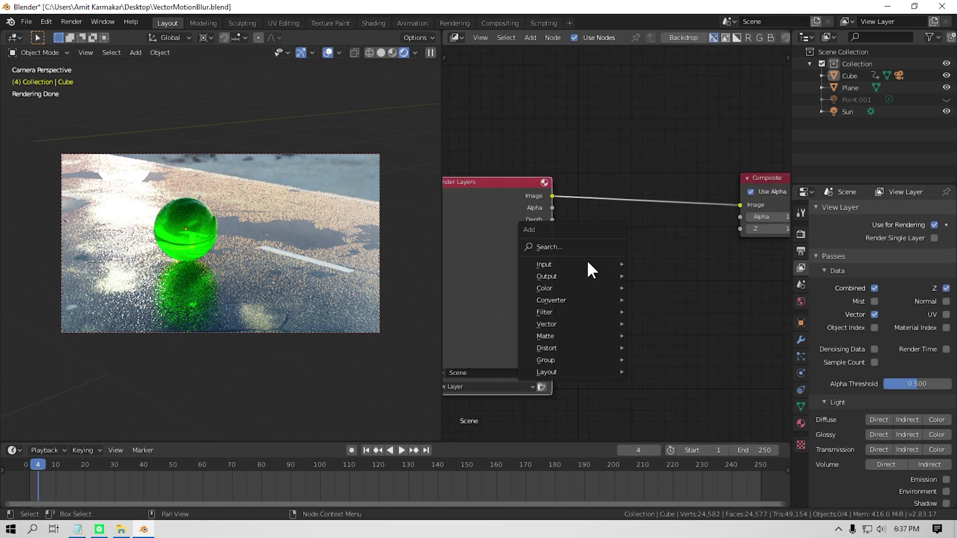
mouse_move(566, 311)
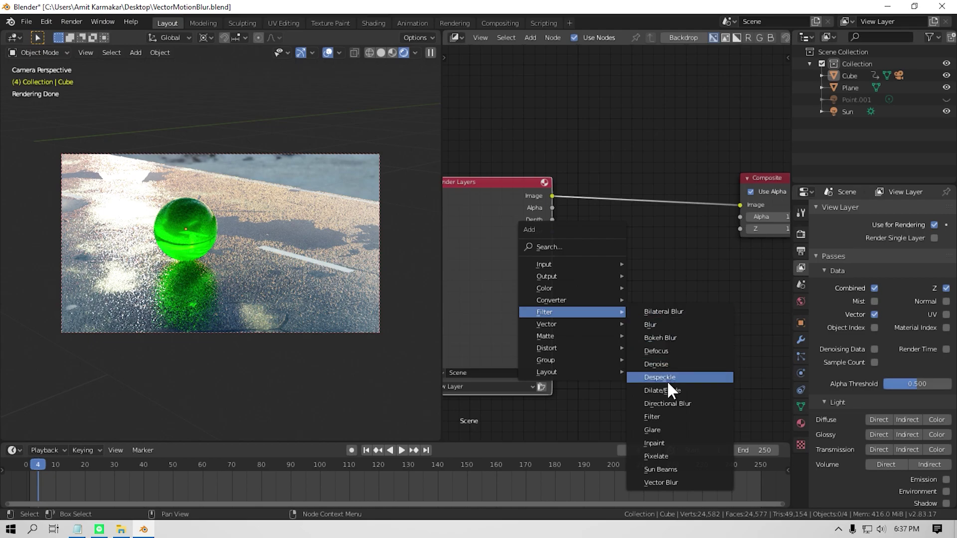
left_click(665, 483)
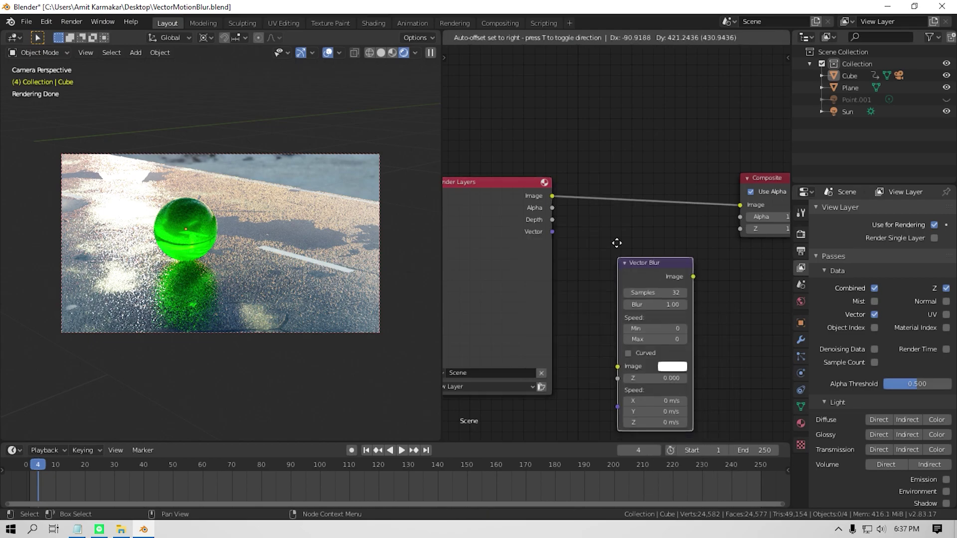
left_click(618, 222)
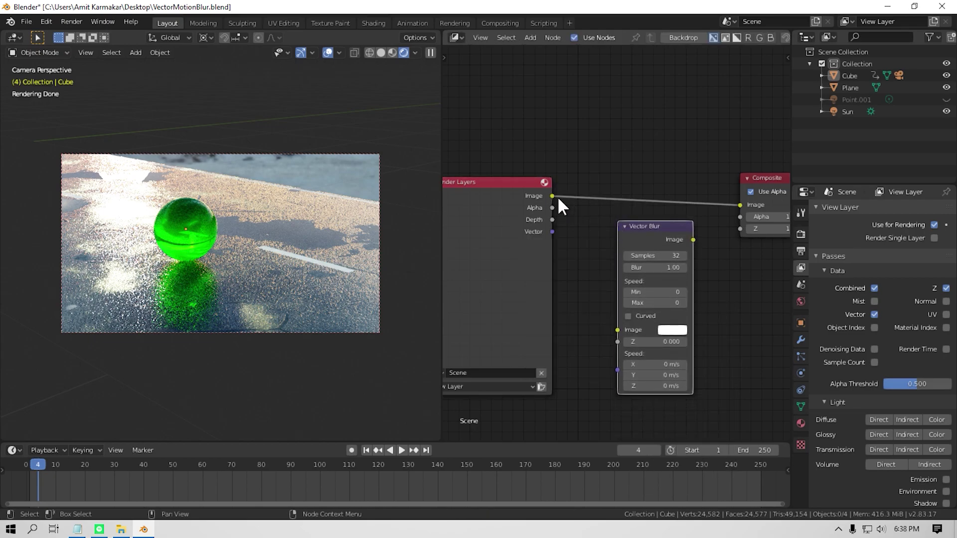
Step: Link Render Layers Image, Depth and Vector into Vector Blur, and Vector Blur into Composite
left_click_drag(552, 196, 618, 330)
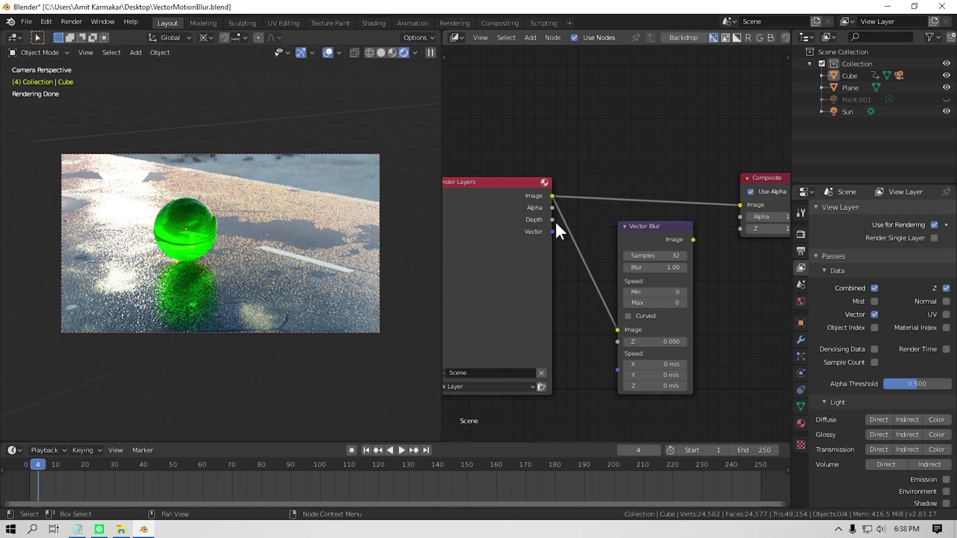
left_click_drag(552, 220, 618, 342)
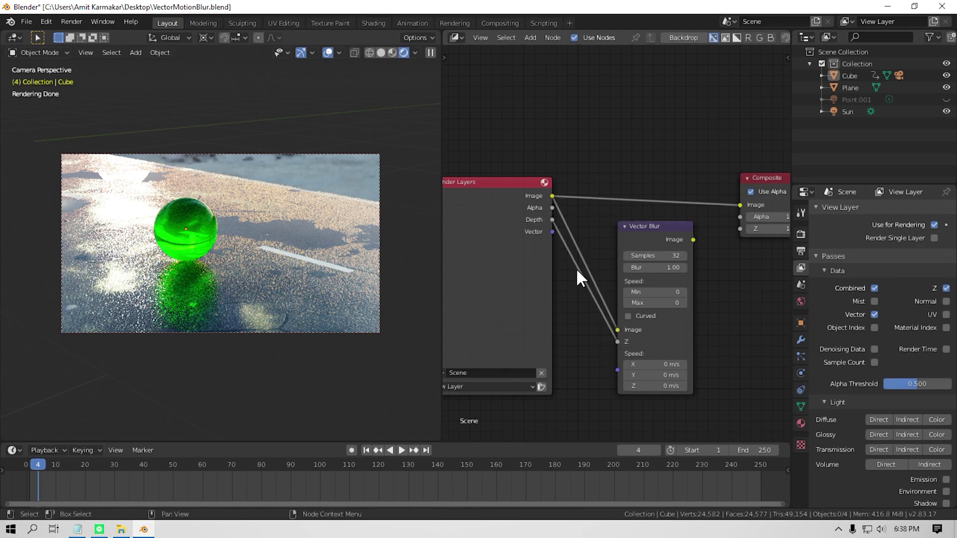
left_click_drag(553, 233, 618, 370)
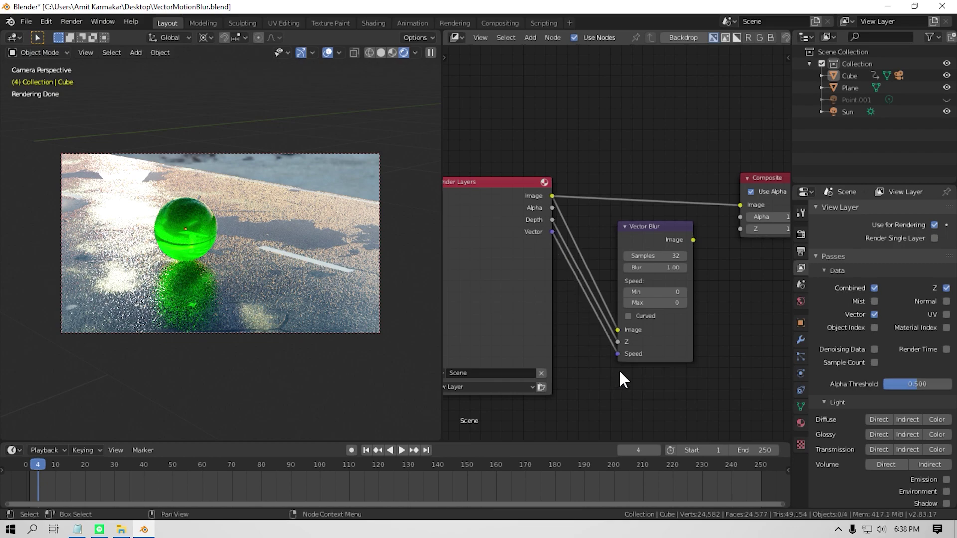
left_click_drag(693, 239, 703, 230)
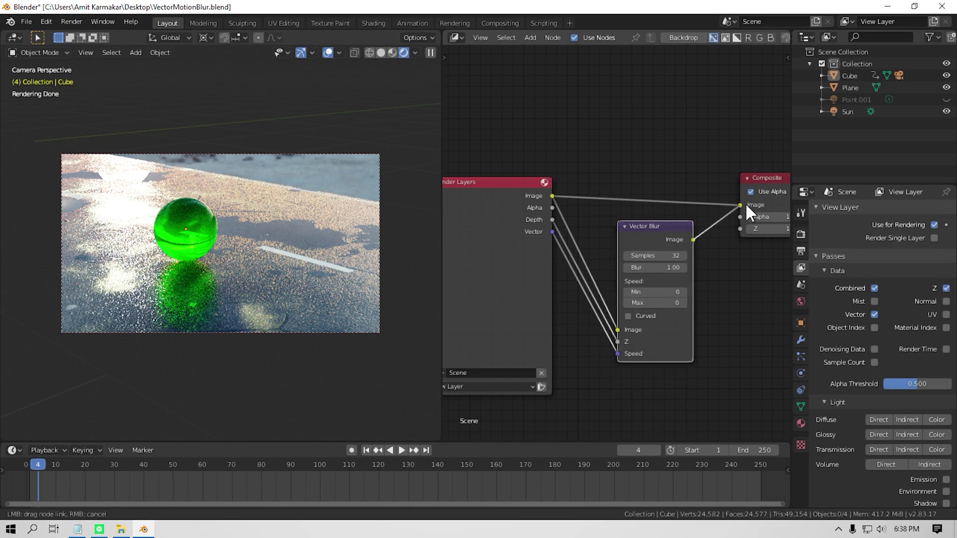
left_click_drag(746, 206, 746, 206)
left_click_drag(674, 222, 657, 151)
Step: Render the frame and dock the render window on the left beside the nodes
key("F11")
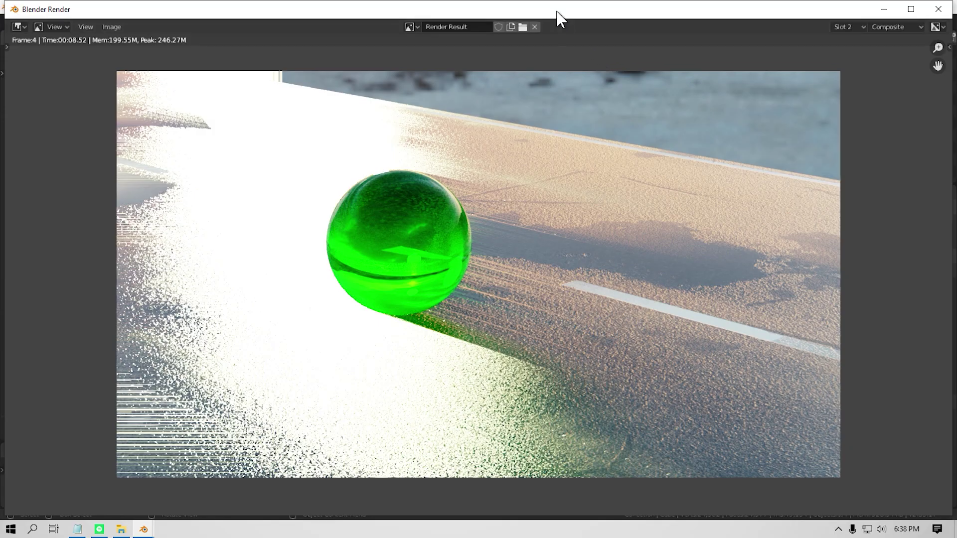
left_click_drag(557, 19, 4, 204)
left_click(699, 178)
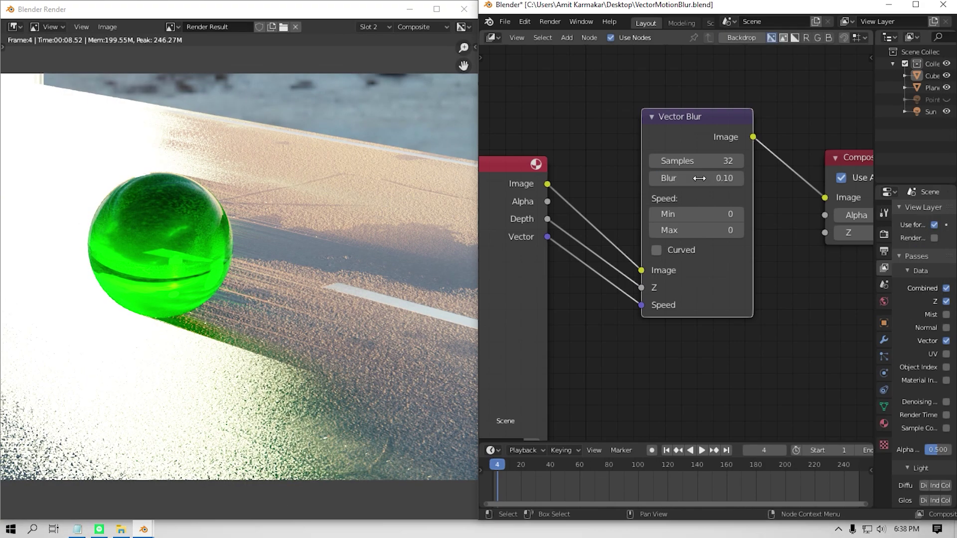
Step: Set Vector Blur samples to 64 and blur to 0.05, then close the render window
mouse_move(825, 197)
left_mouse_down()
mouse_move(817, 209)
mouse_move(826, 196)
left_mouse_up()
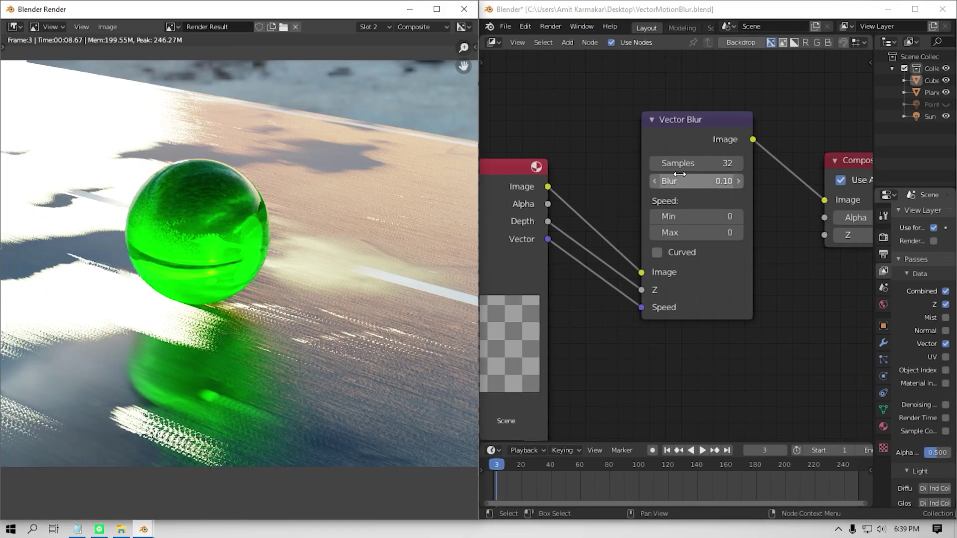
left_click(691, 166)
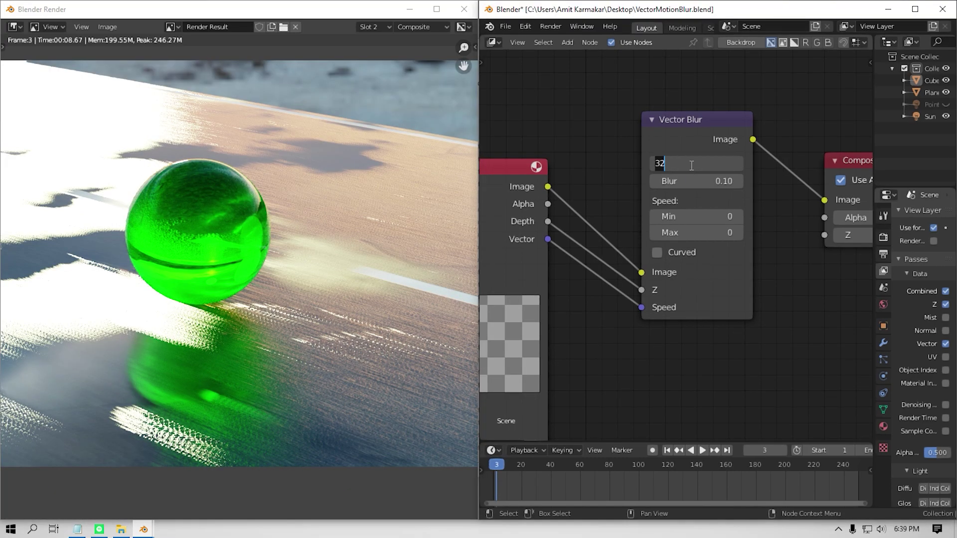
type("64")
key("Return")
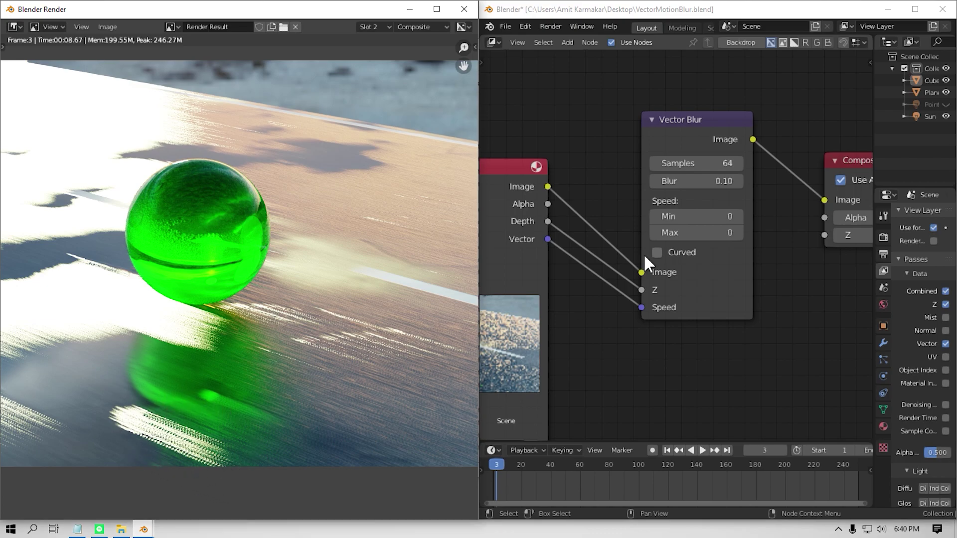
left_click(700, 181)
type(".05")
key("Return")
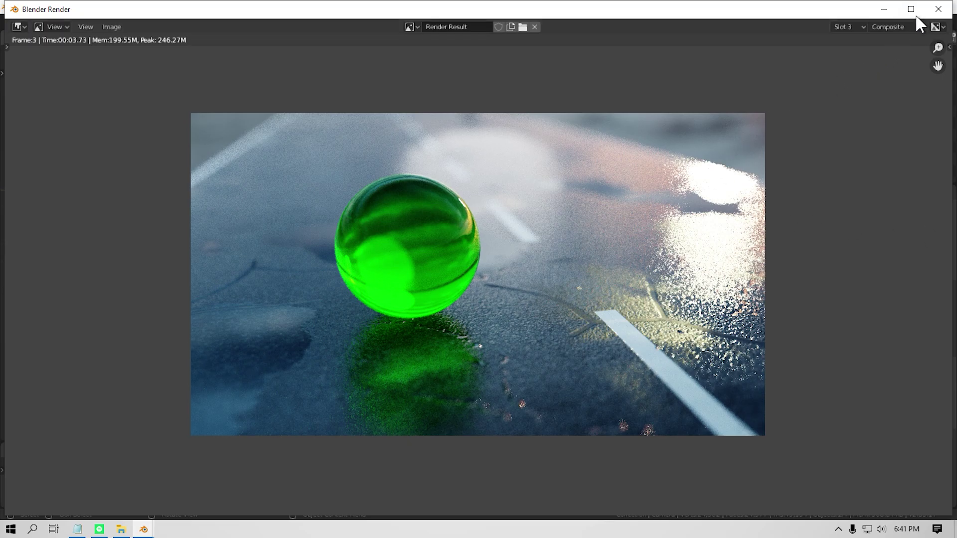
left_click(938, 9)
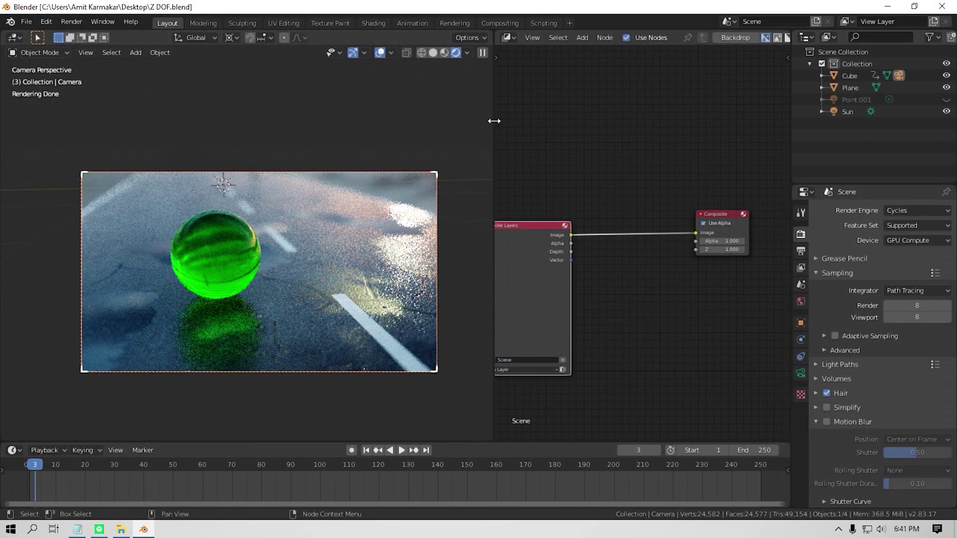
Step: Insert a Defocus node before the Composite and feed the Depth pass into its Z
left_click_drag(495, 120, 487, 122)
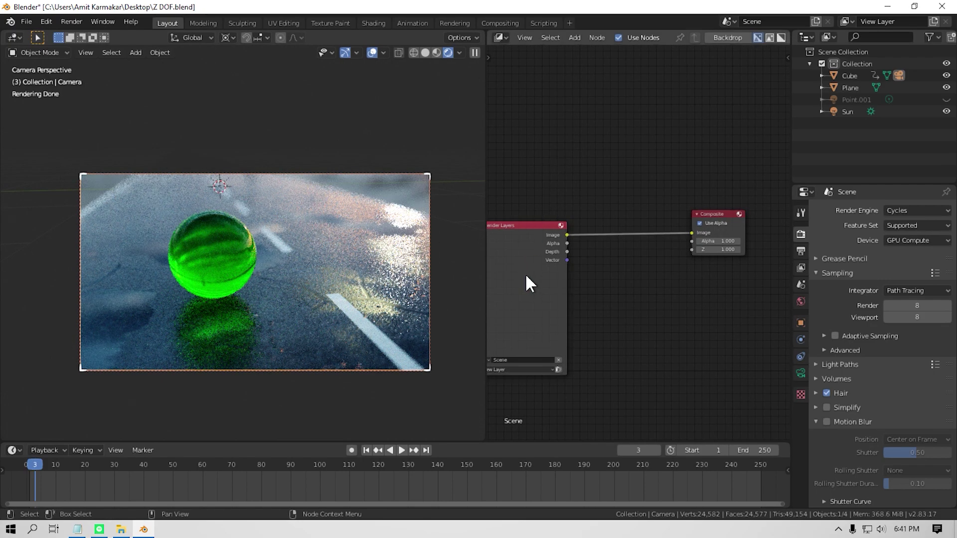
key("s")
left_click(594, 198)
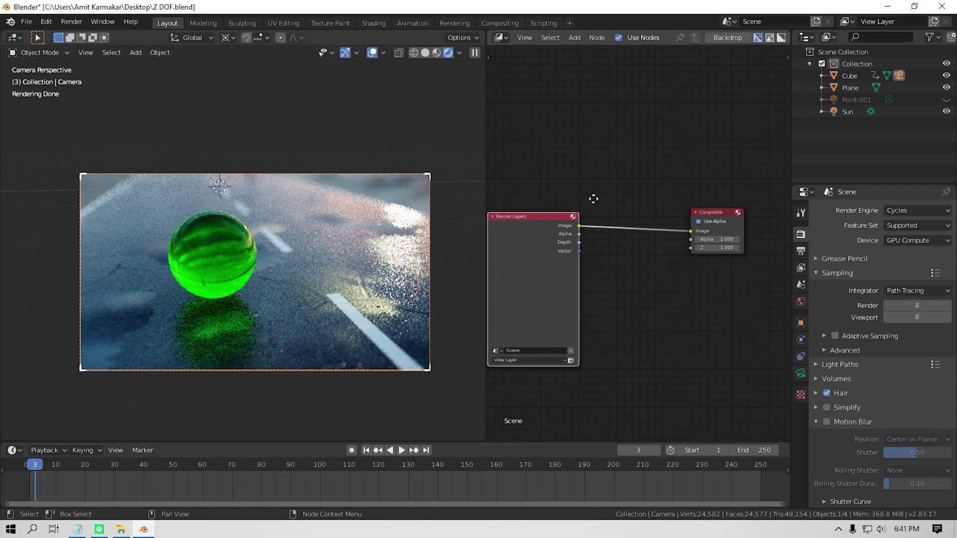
key("shift+a")
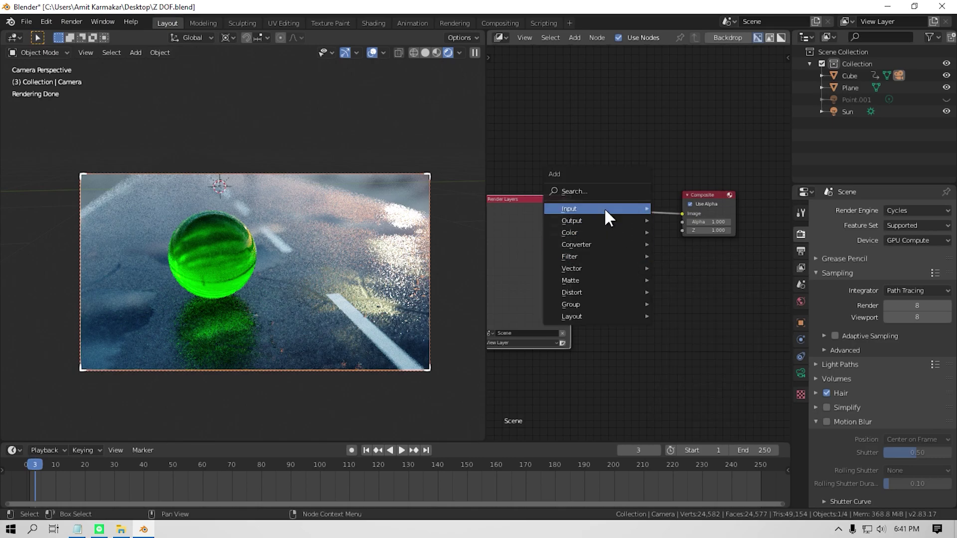
left_click(605, 193)
type("defo")
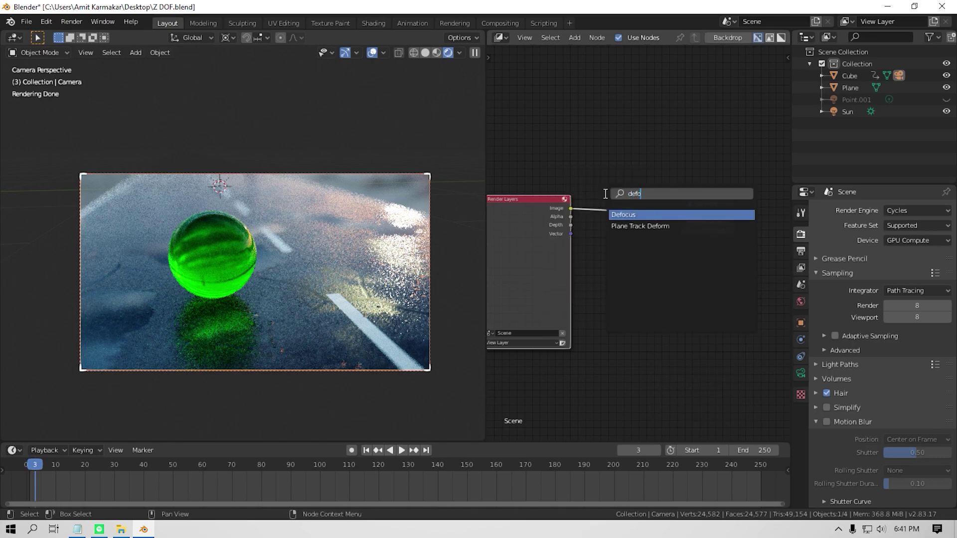
key("Return")
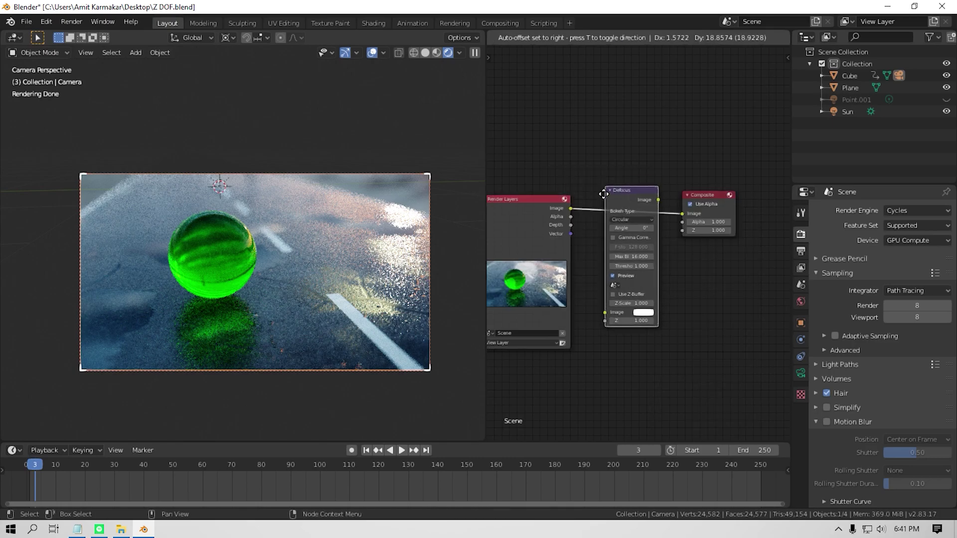
left_click(603, 191)
scroll(590, 213, "up", 1)
scroll(590, 213, "up", 1)
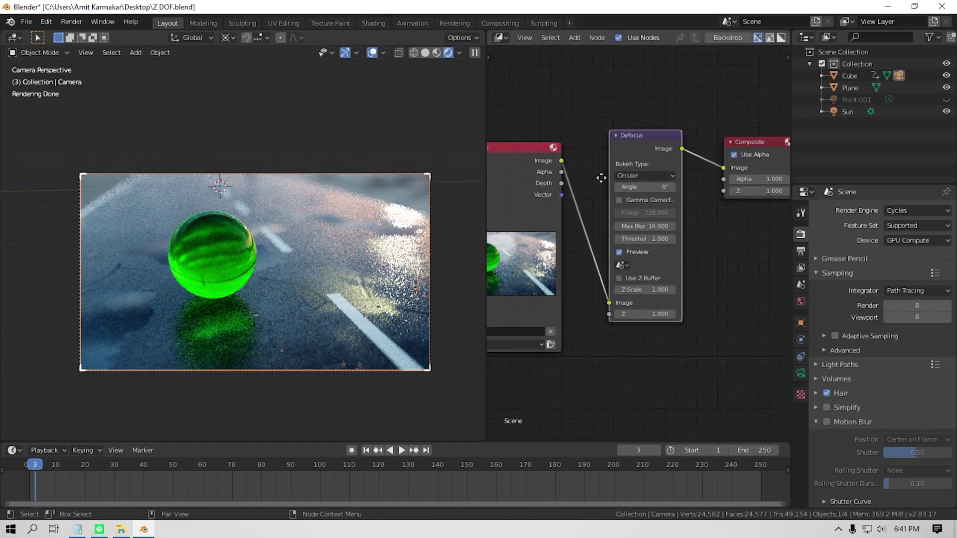
left_click_drag(562, 179, 611, 310)
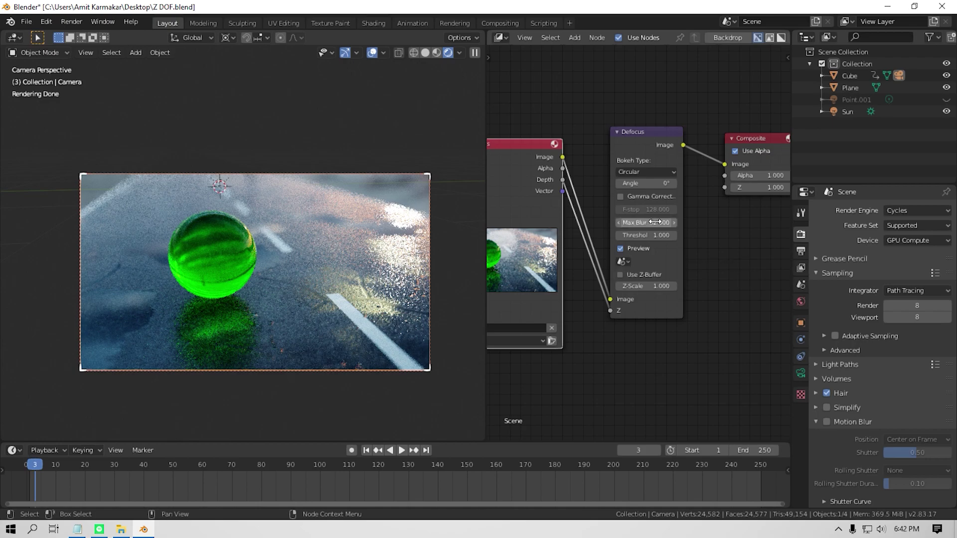
Step: Set Defocus Z-Scale to 5, disable the camera's depth of field, and render docked left
left_click(647, 286)
type("5")
key("Return")
left_click(802, 372)
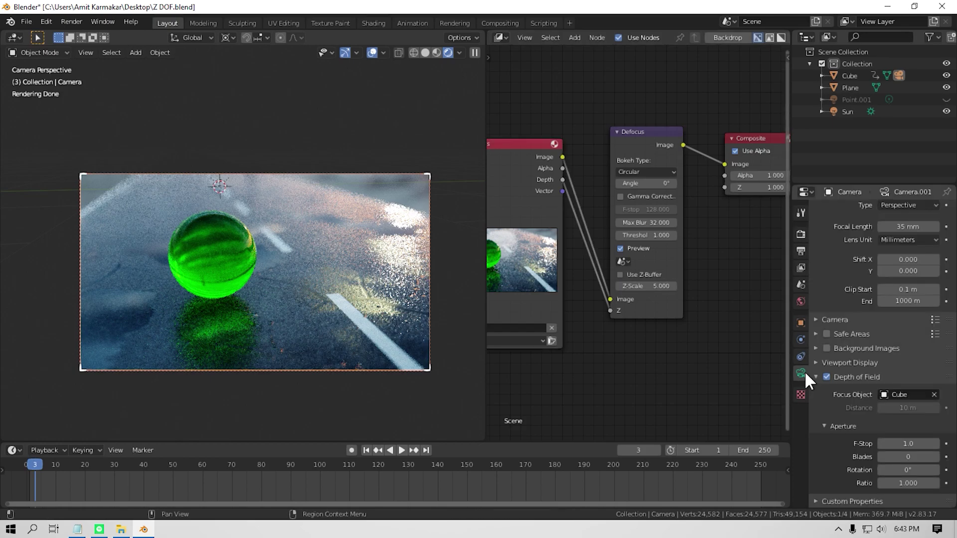
left_click(827, 378)
left_click(817, 378)
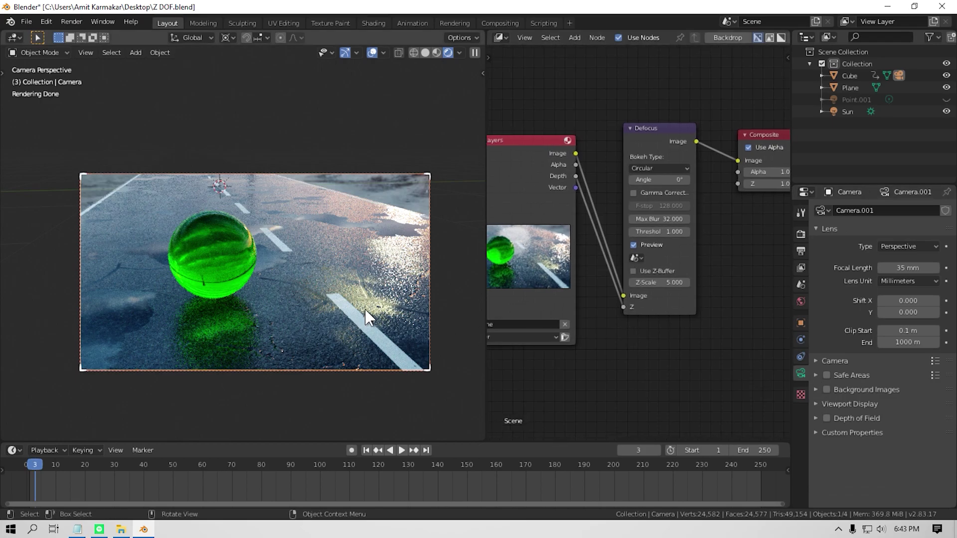
key("F12")
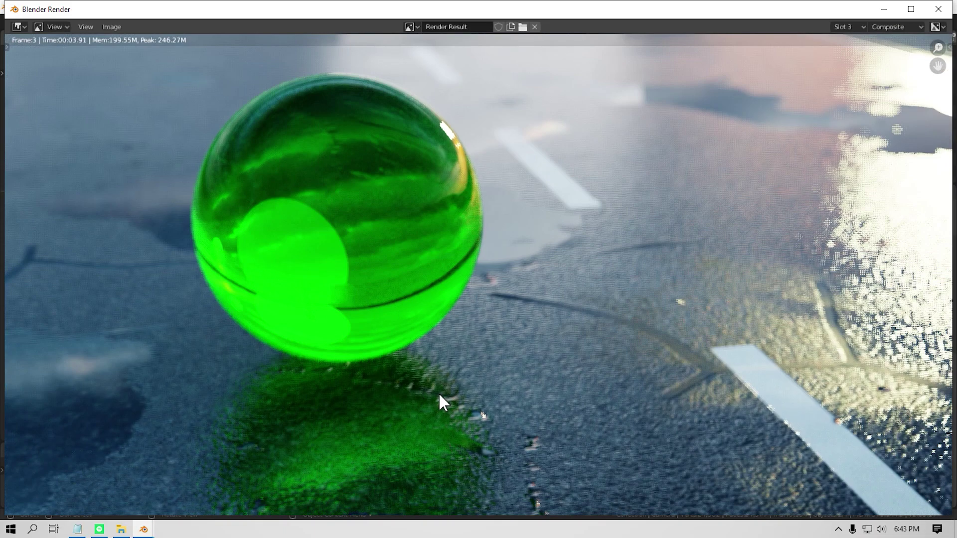
key("super+Left")
Step: Insert a ColorRamp node into the Depth-to-Defocus Z link
scroll(315, 300, "down", 3)
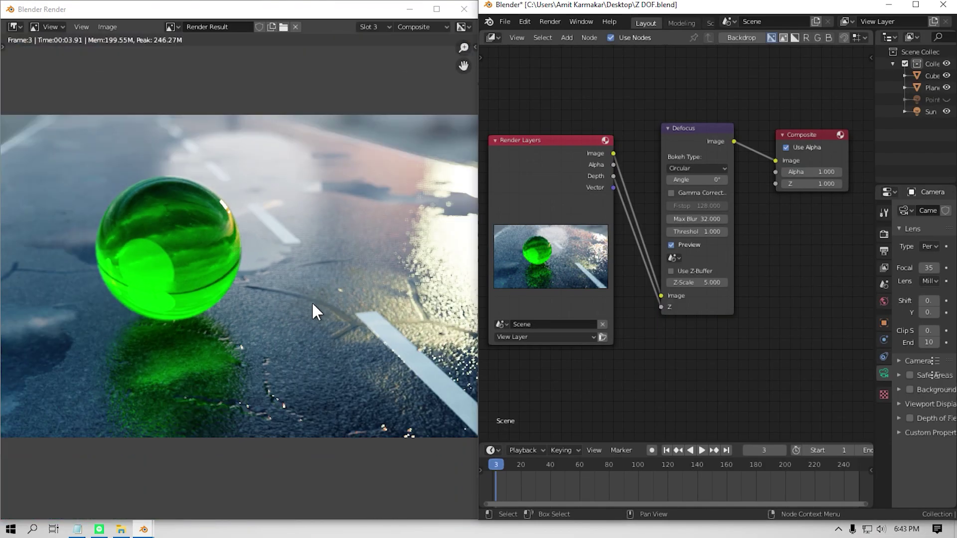
middle_click_drag(542, 172, 608, 172)
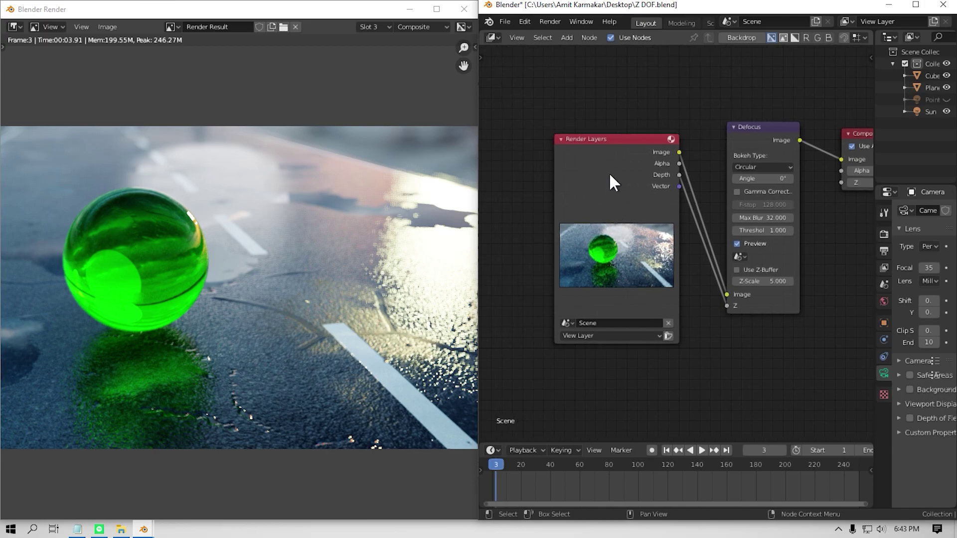
left_click_drag(609, 172, 549, 201)
middle_click_drag(700, 304, 695, 275)
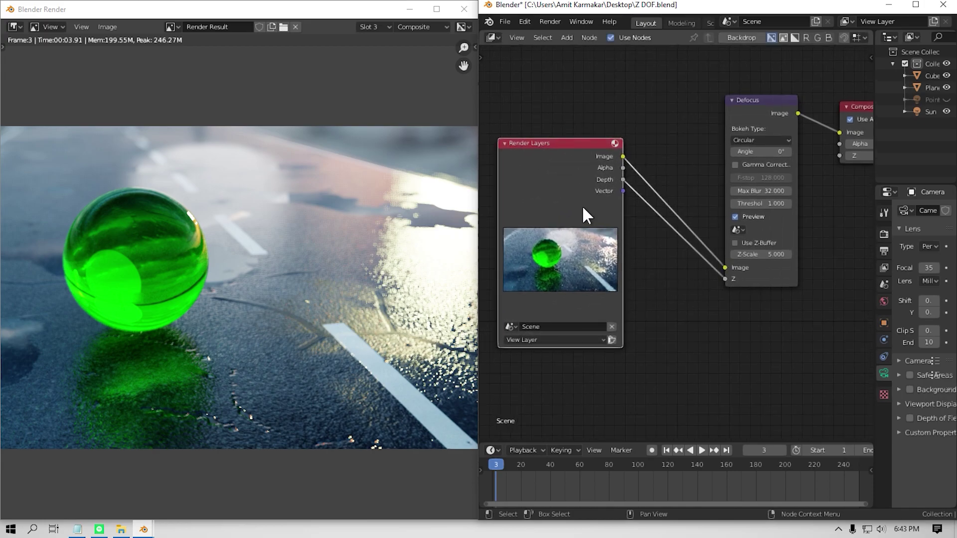
left_click_drag(582, 205, 544, 234)
key("shift+a")
mouse_move(588, 310)
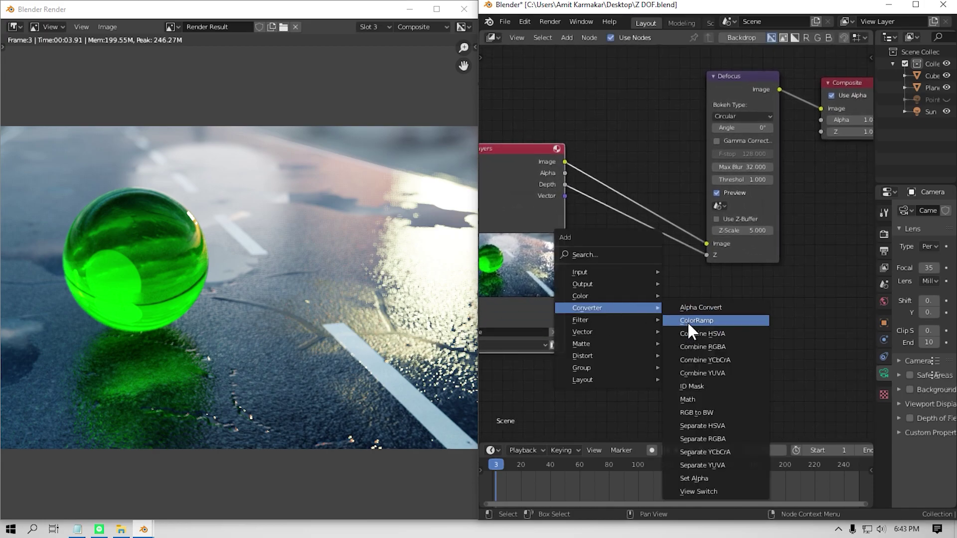
left_click(686, 321)
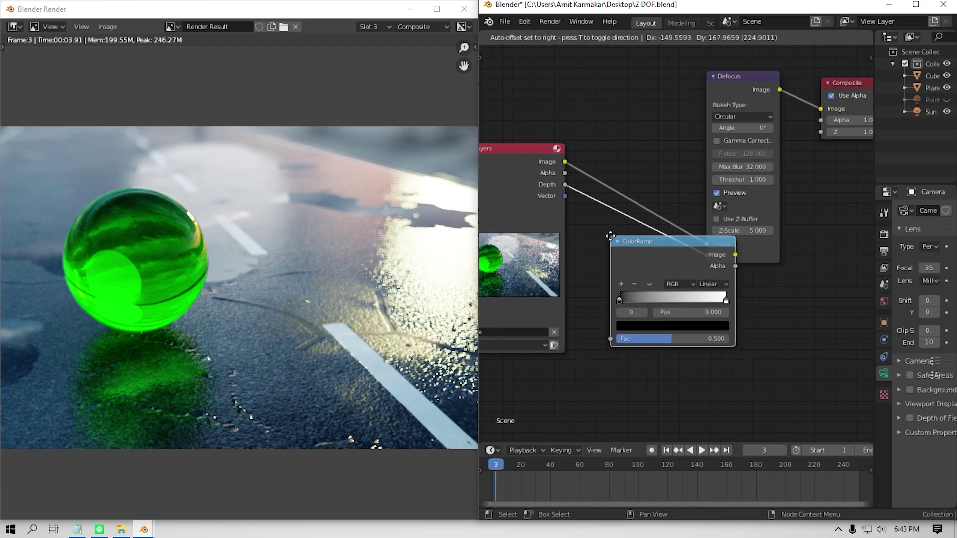
left_click(610, 236)
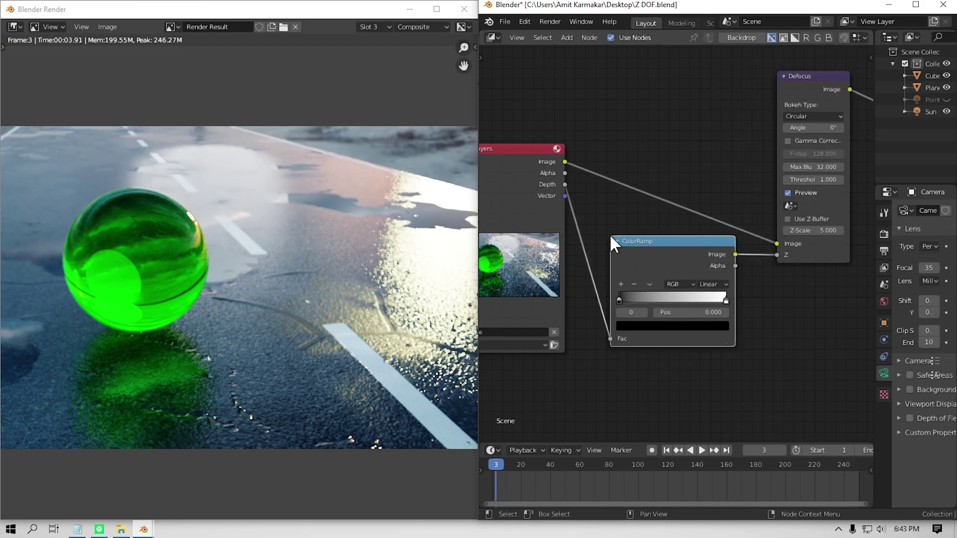
Step: Add a black middle stop, make the first stop white, and preview the ramp in the Composite
left_click(620, 284)
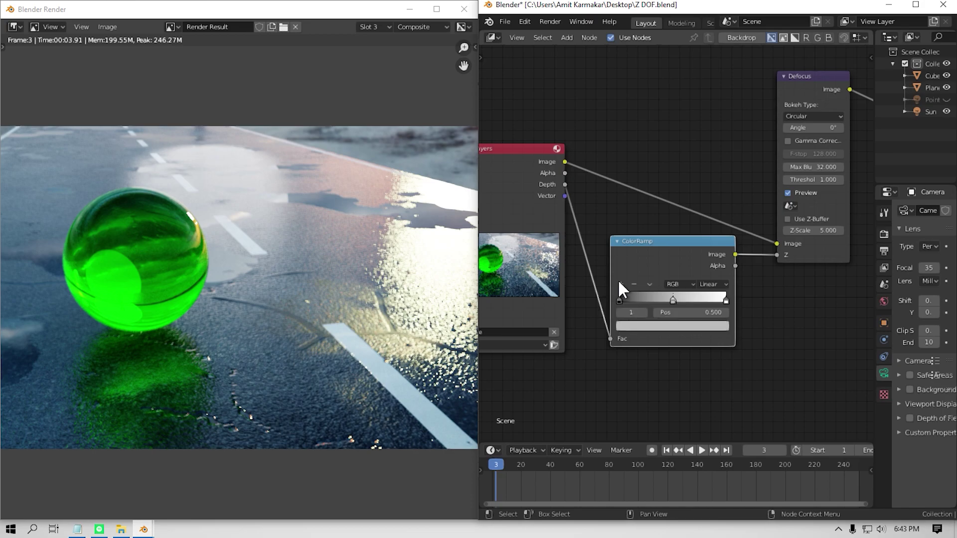
left_click(656, 325)
left_click_drag(705, 234, 706, 252)
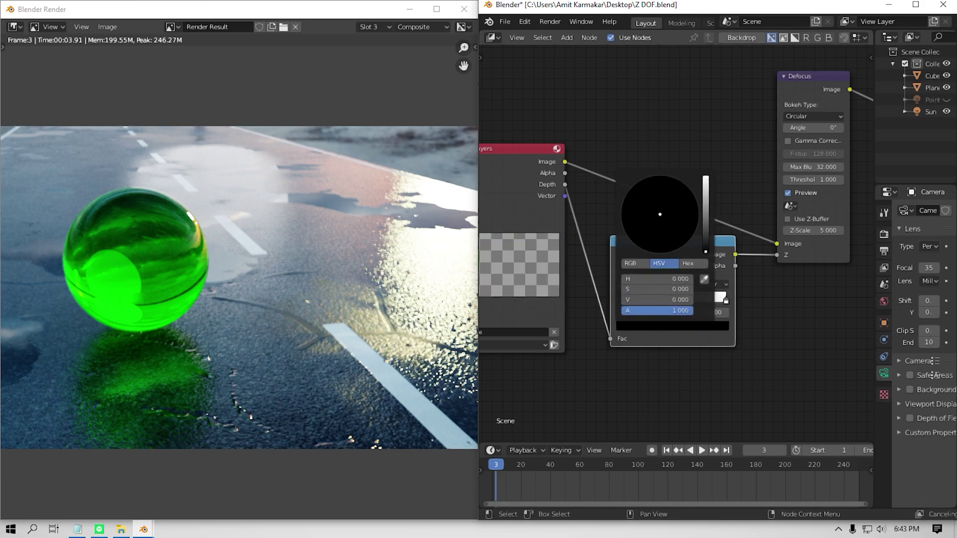
left_click(647, 323)
left_click_drag(704, 221, 705, 178)
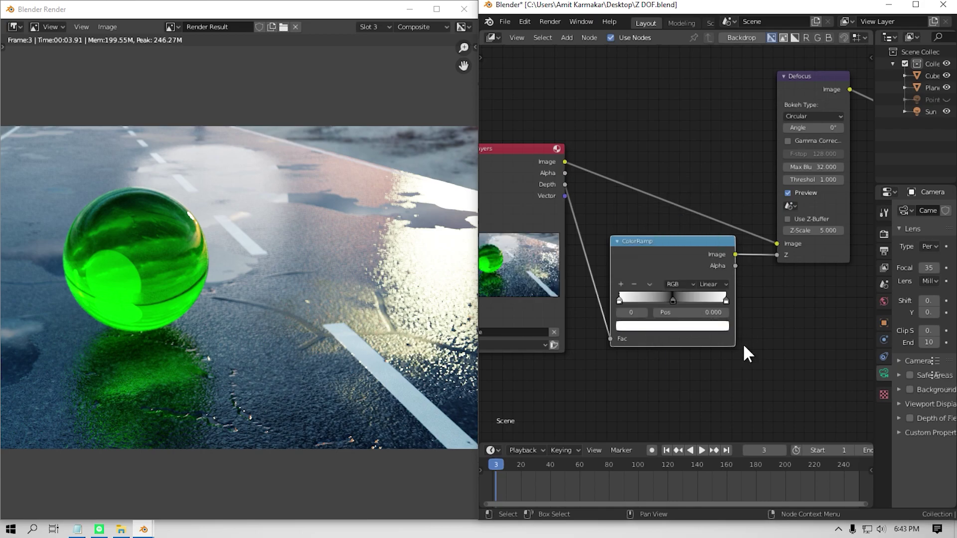
key("Home")
left_click_drag(691, 269, 804, 160)
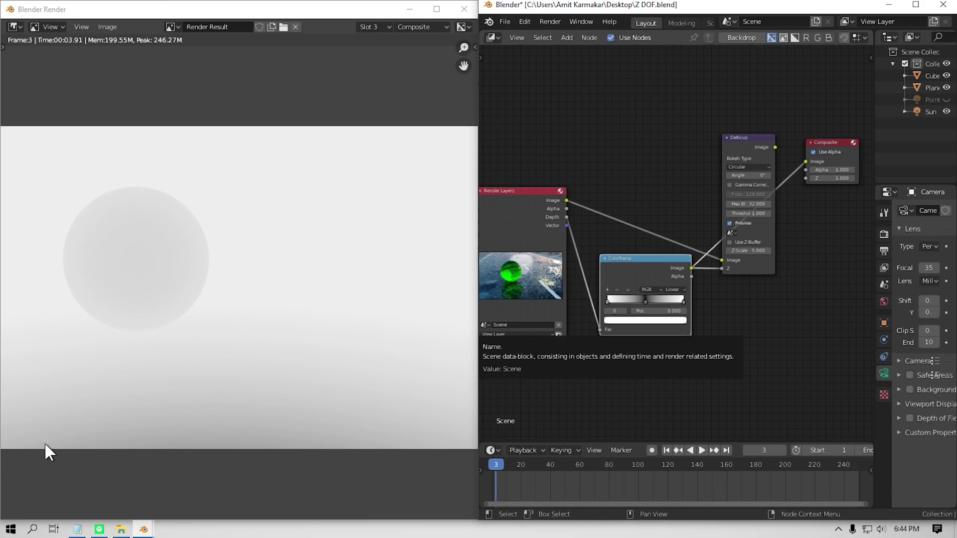
Step: Shift the ColorRamp stop to darken the depth map
scroll(703, 410, "up", 3)
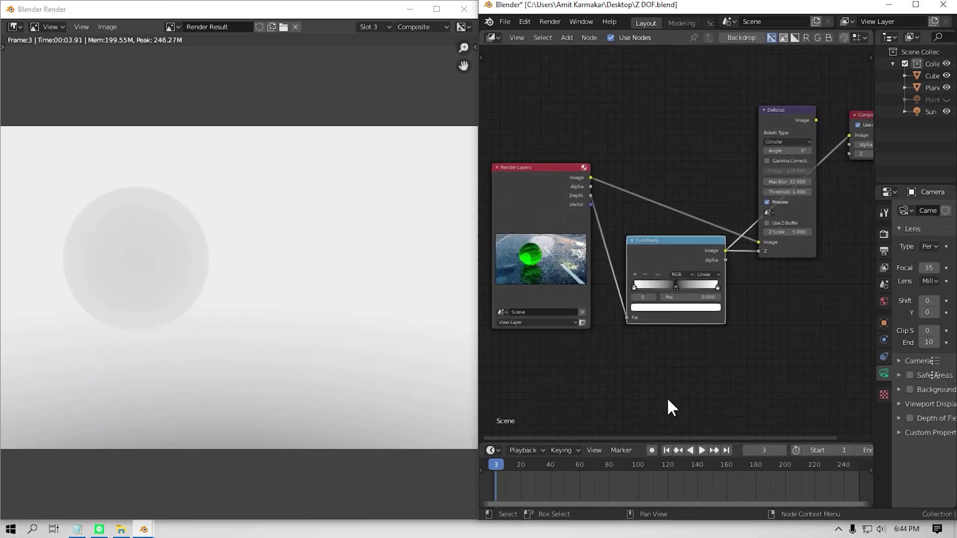
scroll(666, 396, "up", 1)
left_click_drag(675, 308, 722, 307)
Step: Add a Normalize node on the Depth link and move the ramp stop to 0.032
key("Home")
key("shift+a")
type("norma")
key("Return")
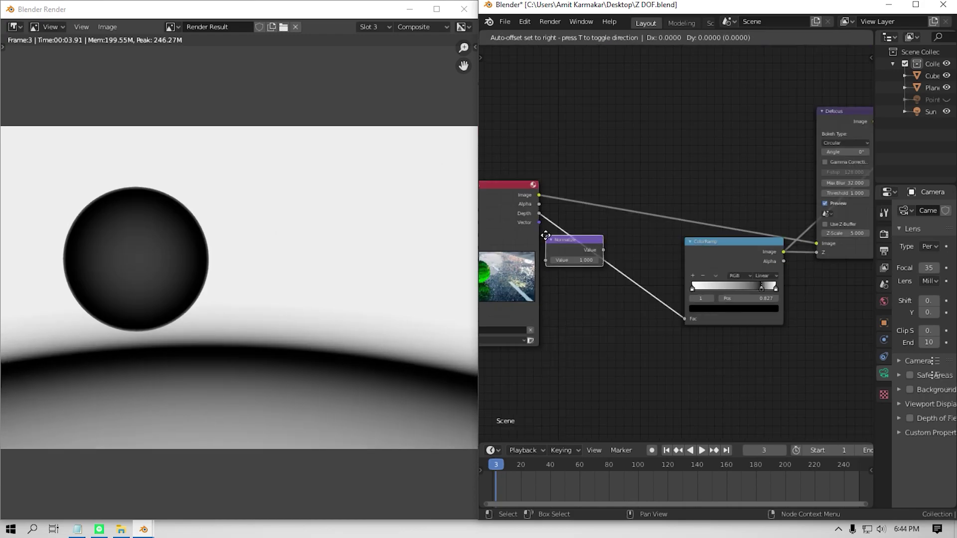
left_click(581, 250)
scroll(768, 259, "up", 3)
left_click_drag(754, 309, 631, 312)
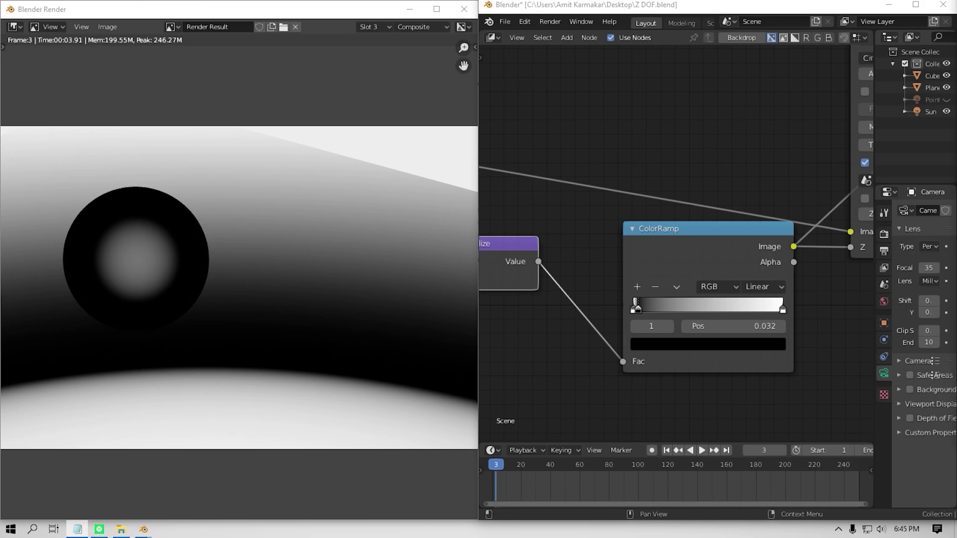
scroll(626, 331, "down", 2)
Step: Connect the Defocus image output to the Composite image input and set Z-Scale to 26
middle_click_drag(626, 331, 543, 374)
left_click_drag(739, 152, 779, 171)
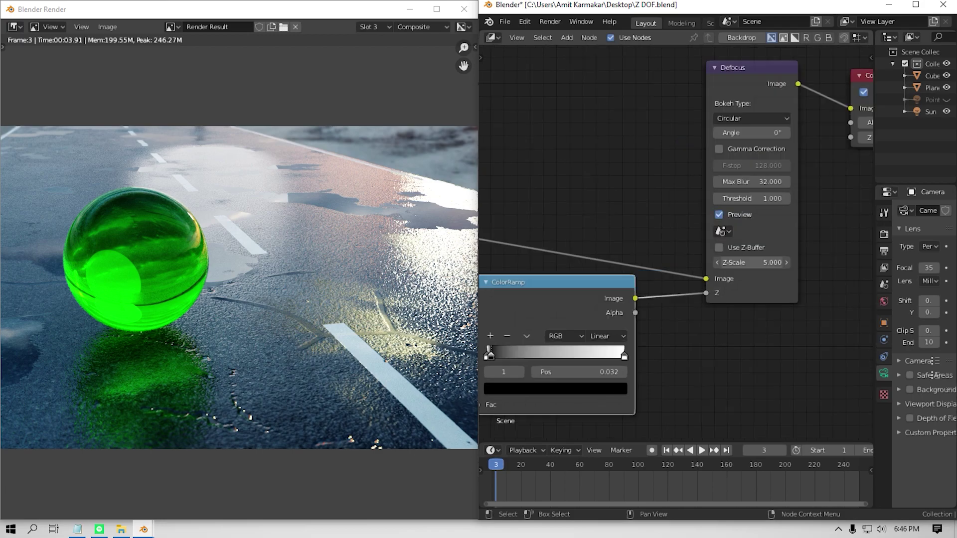
left_click_drag(743, 264, 742, 266)
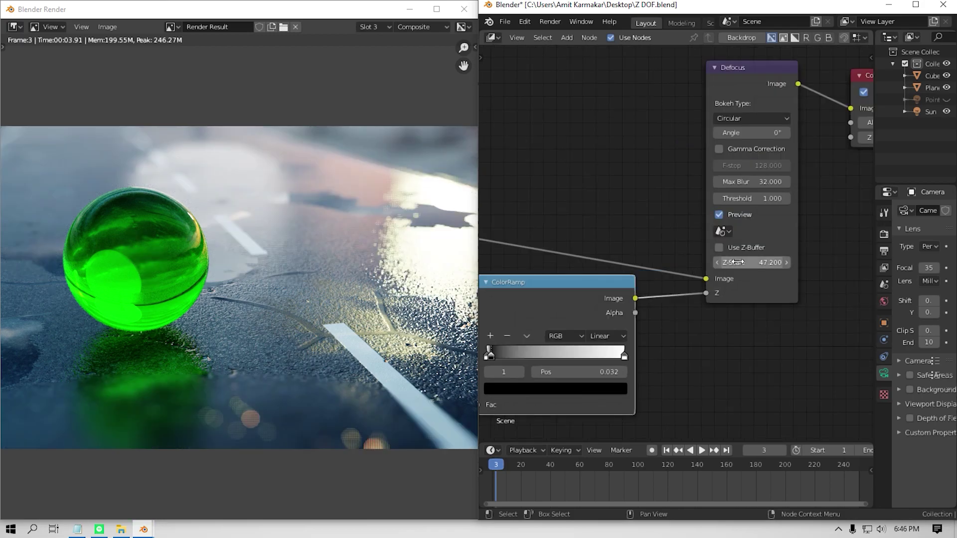
left_click_drag(749, 261, 716, 265)
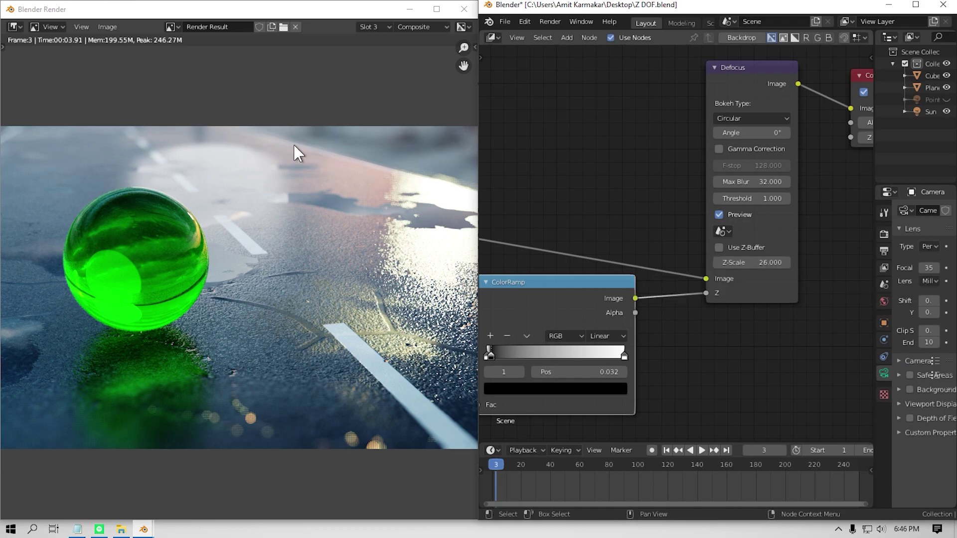
Step: Disable the Defocus preview and show the Render properties in a widened side panel
left_click(718, 214)
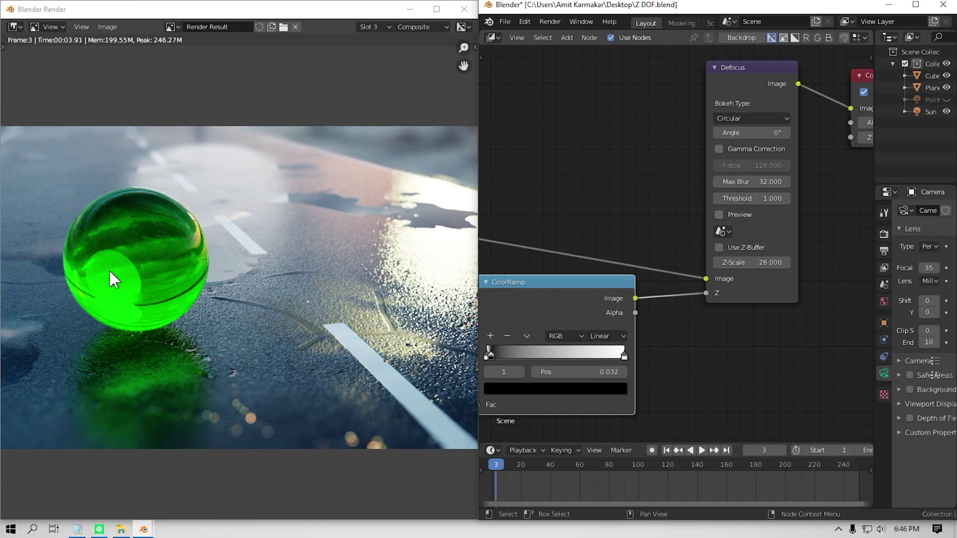
scroll(222, 256, "down", 1)
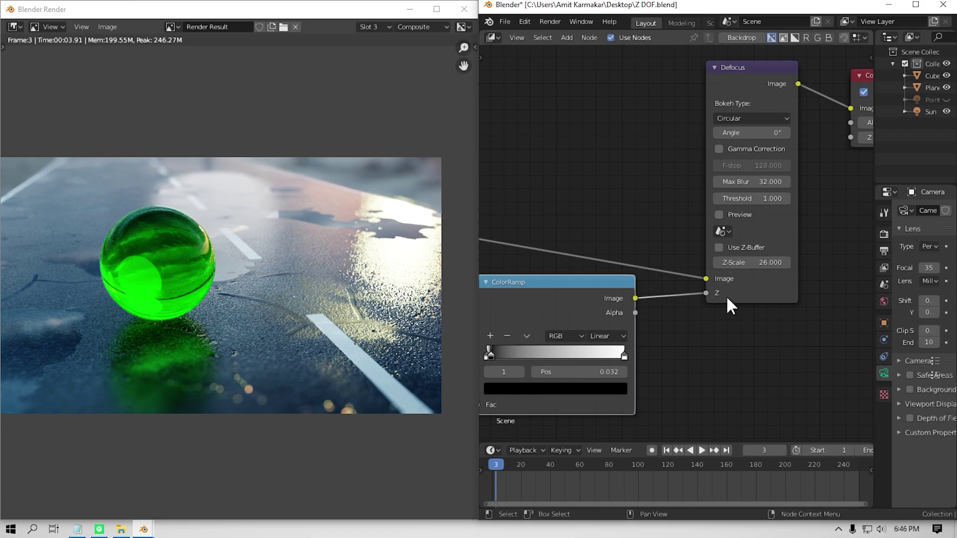
left_click(882, 235)
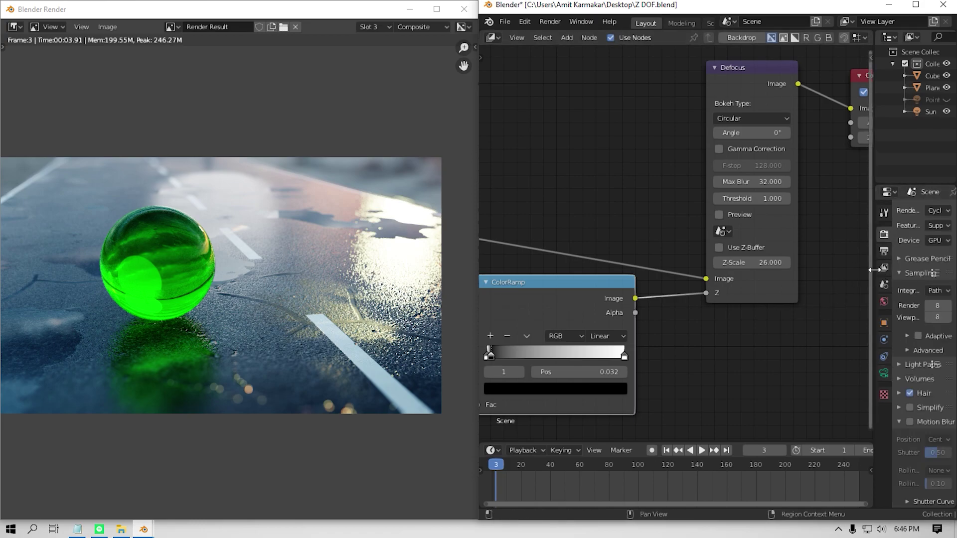
left_click_drag(873, 269, 806, 270)
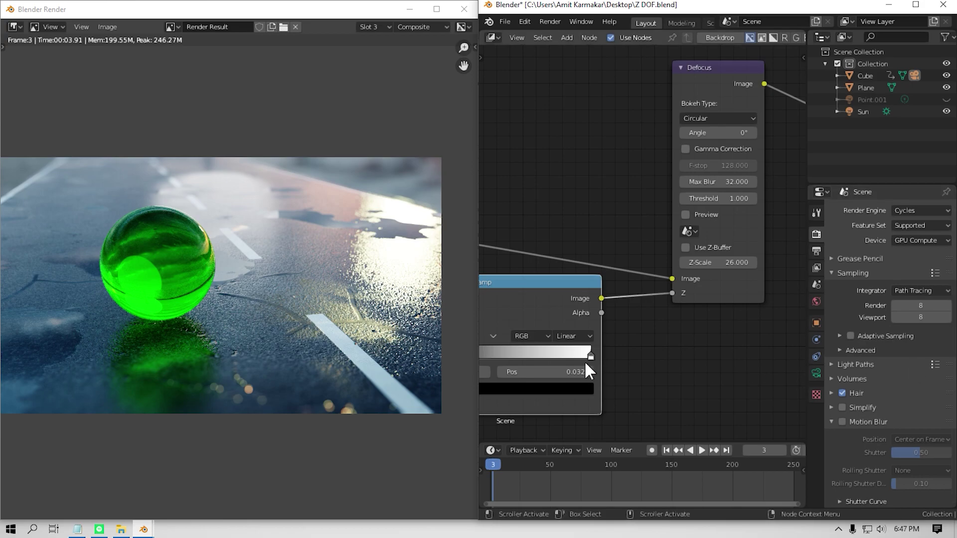
key("Home")
key("shift+a")
Step: Add a Vector Blur node before Composite, linking Depth to Z and Vector to Speed
left_click(650, 294)
type("vecto")
key("Return")
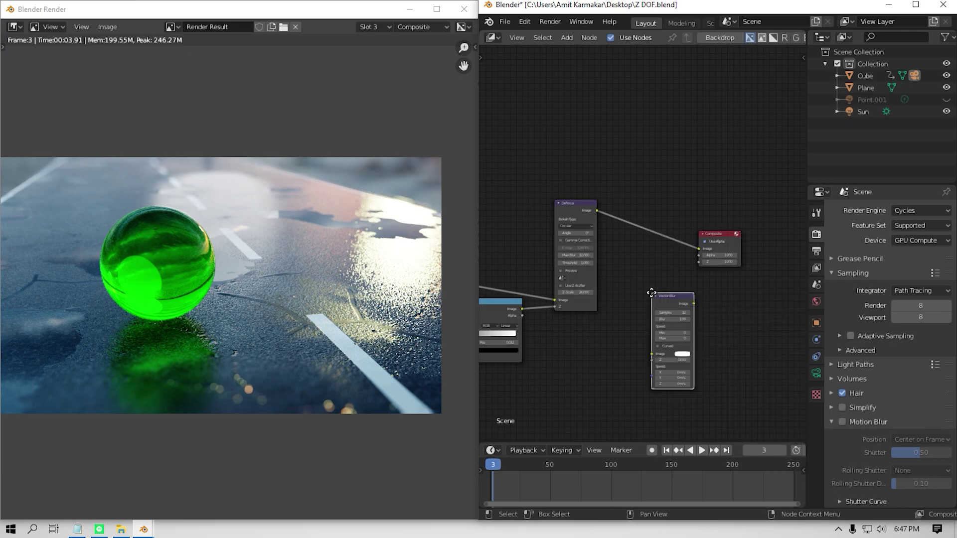
left_click(646, 232)
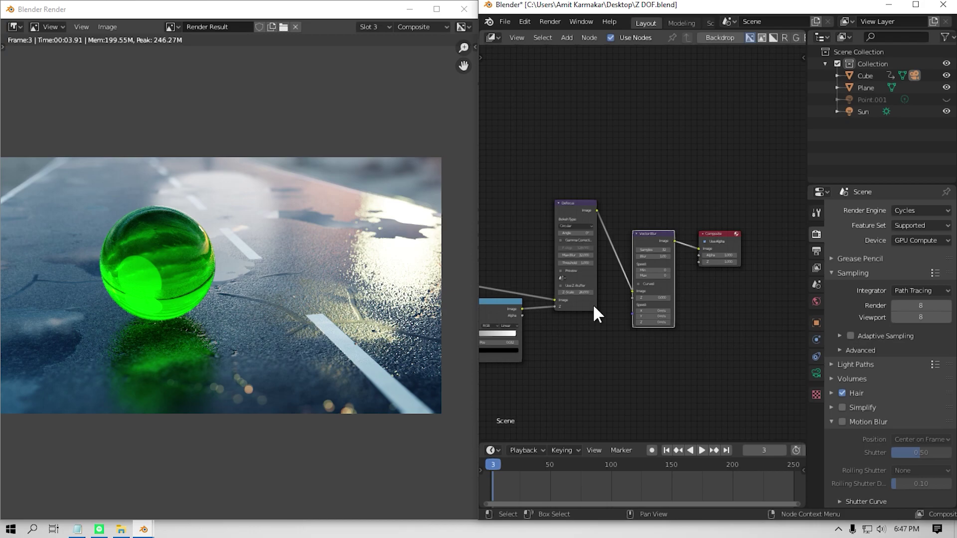
middle_click_drag(593, 314, 632, 276)
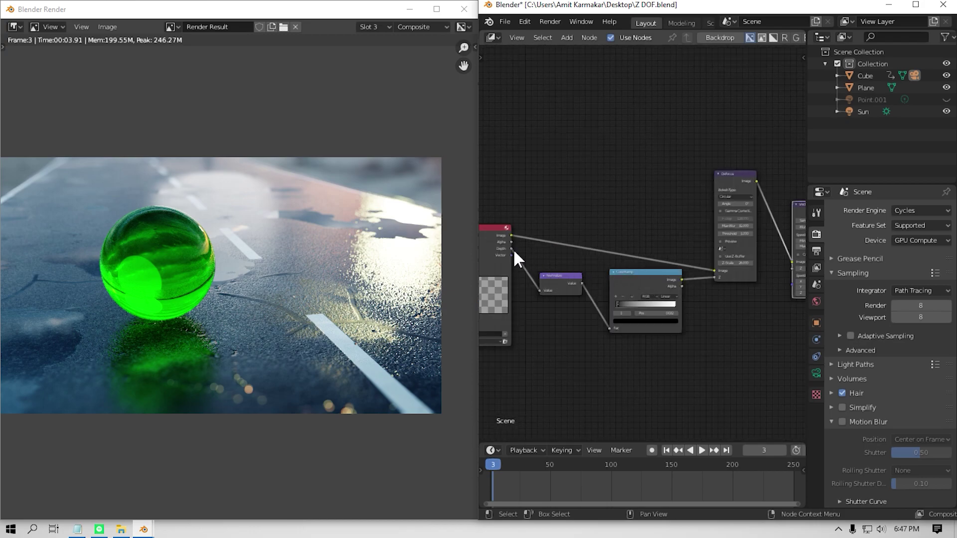
left_click_drag(511, 248, 792, 268)
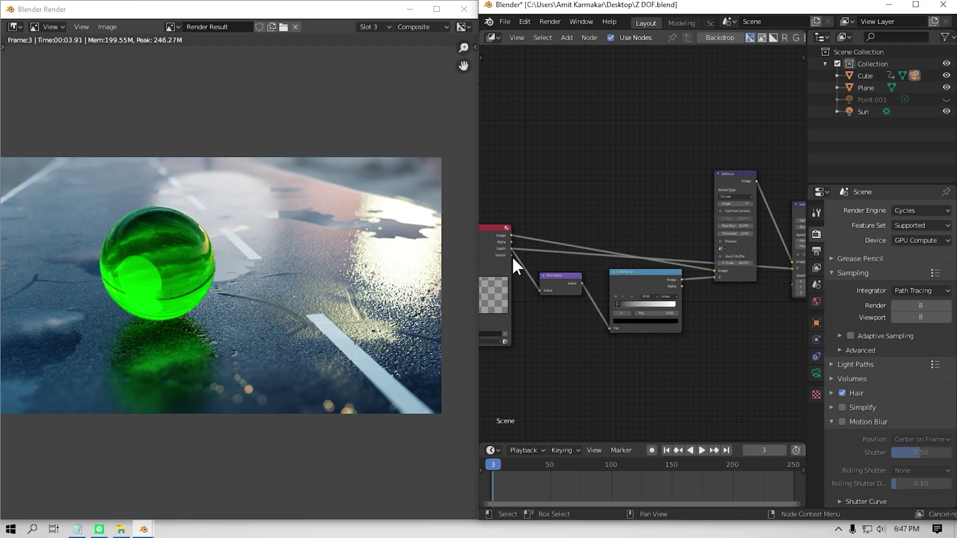
left_click_drag(511, 255, 792, 276)
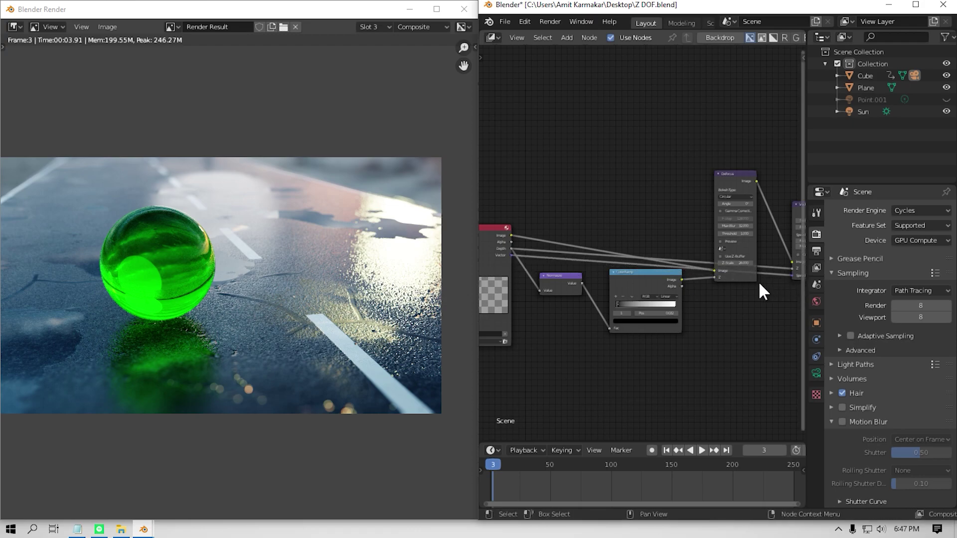
Step: Set the Vector Blur amount to 0.03
middle_click_drag(758, 280, 605, 342)
scroll(606, 343, "up", 2)
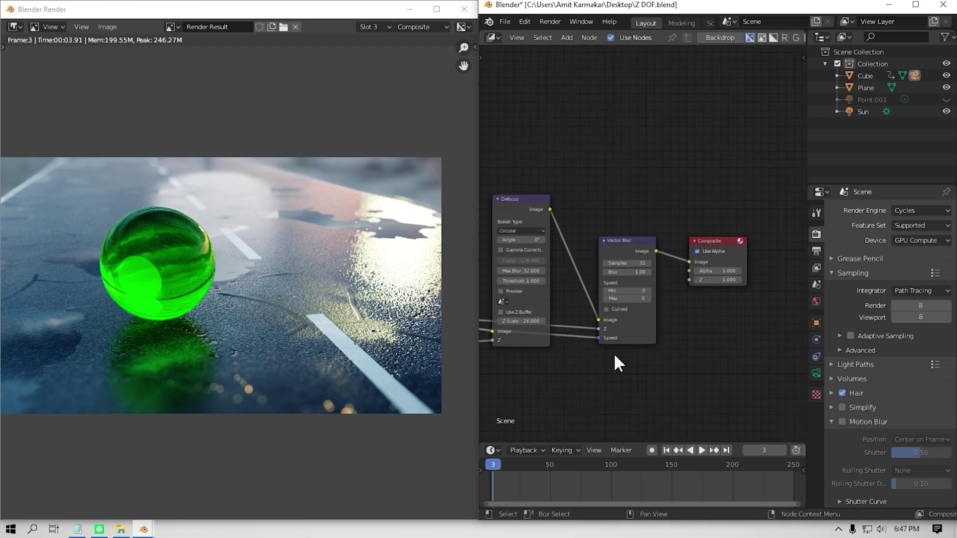
scroll(614, 353, "up", 3)
left_click_drag(648, 218, 613, 218)
scroll(376, 332, "down", 1)
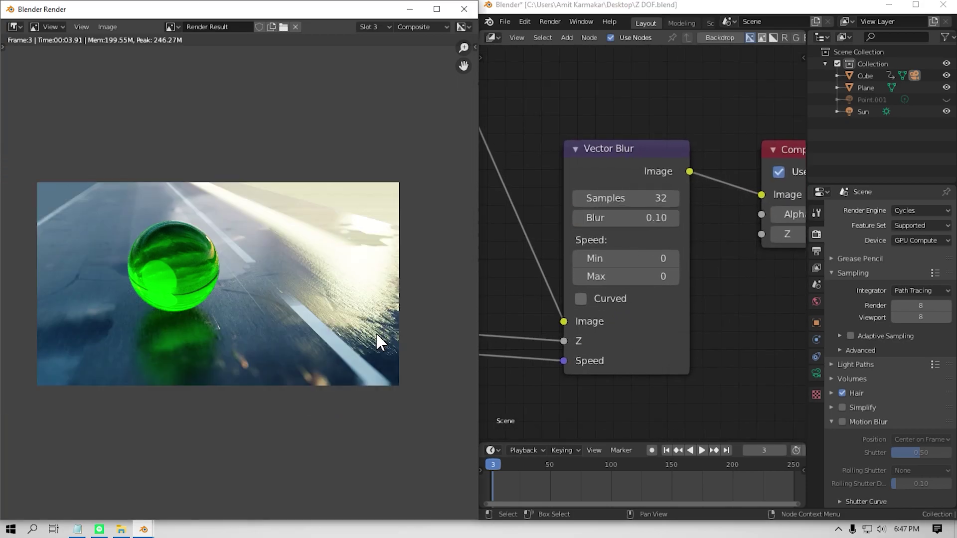
scroll(376, 332, "up", 1)
double_click(626, 218)
type("0.03")
key("Return")
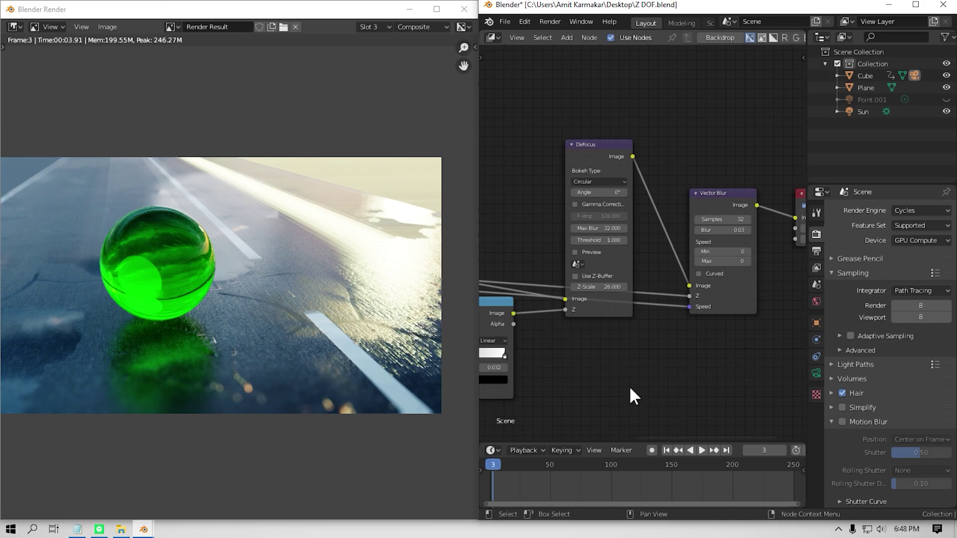
Step: Pan the node editor to review the Vector Blur and Composite nodes together
scroll(678, 376, "down", 2)
middle_click_drag(678, 373, 596, 399)
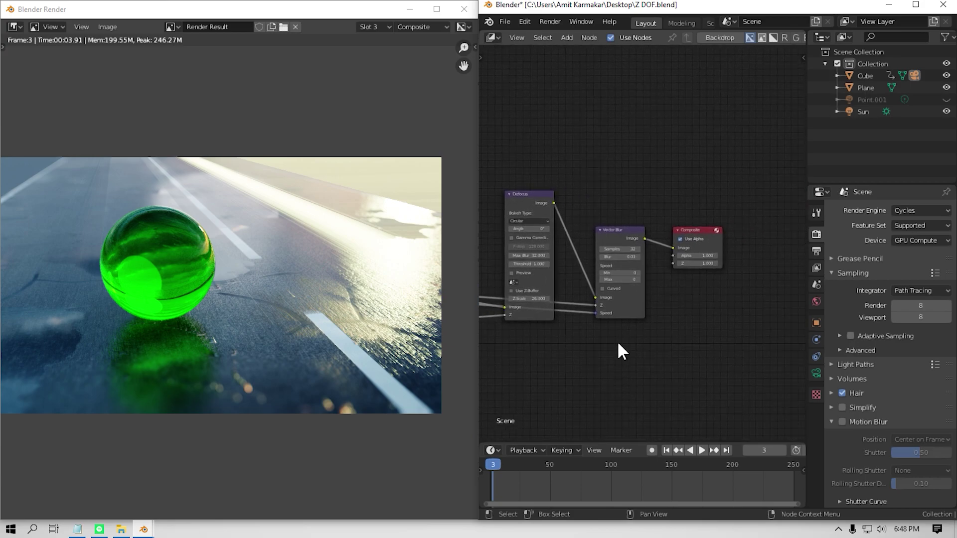
scroll(621, 349, "up", 3)
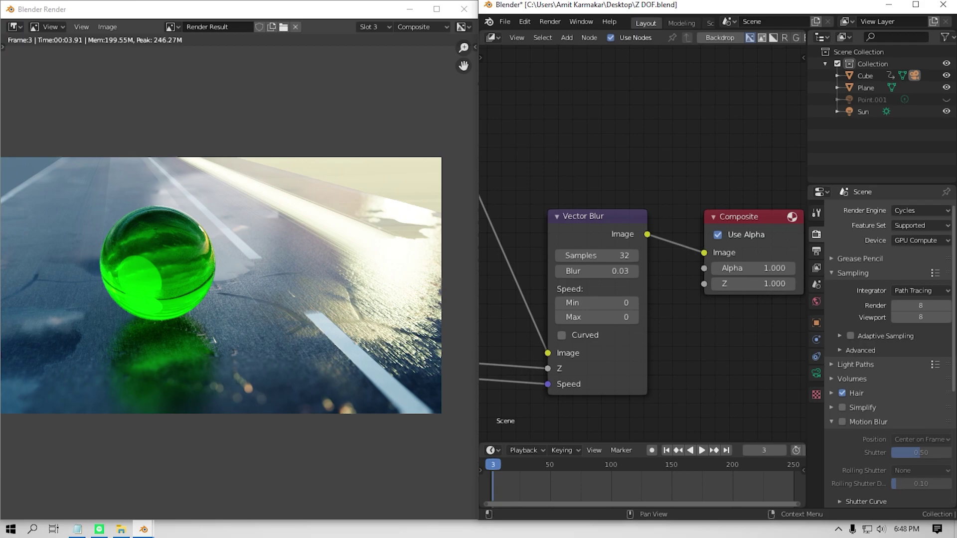
left_click(505, 22)
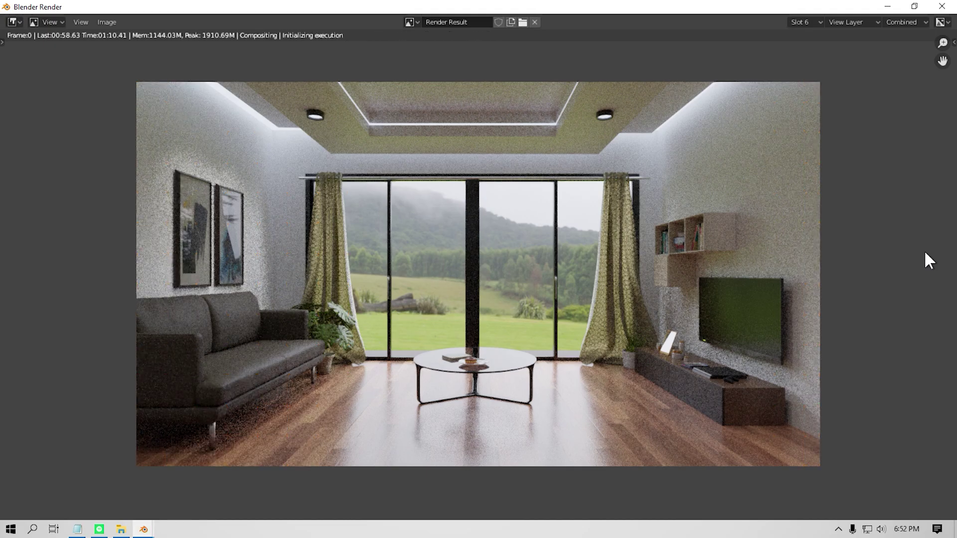
Step: Display the earlier Slot 7 render to compare it with the finished composite
left_click(850, 22)
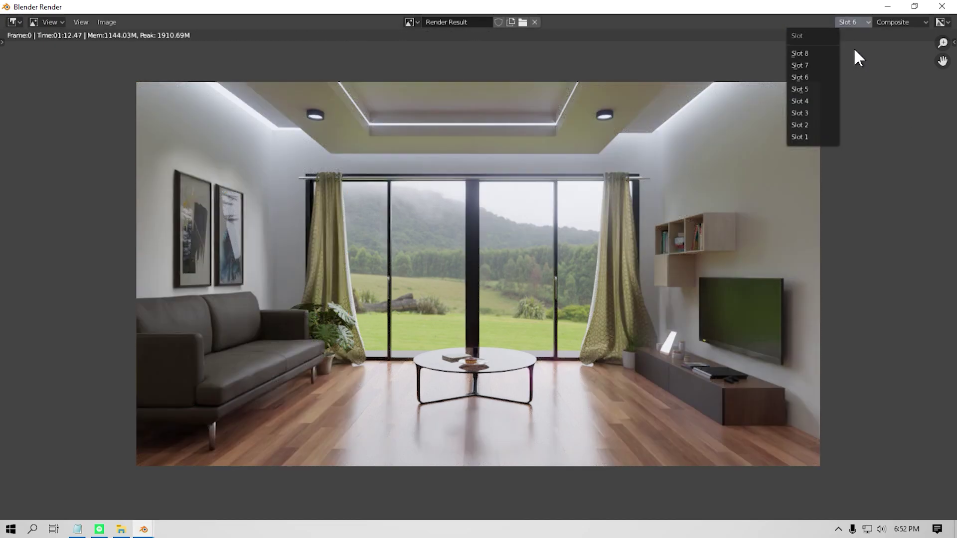
left_click(826, 65)
left_click(850, 22)
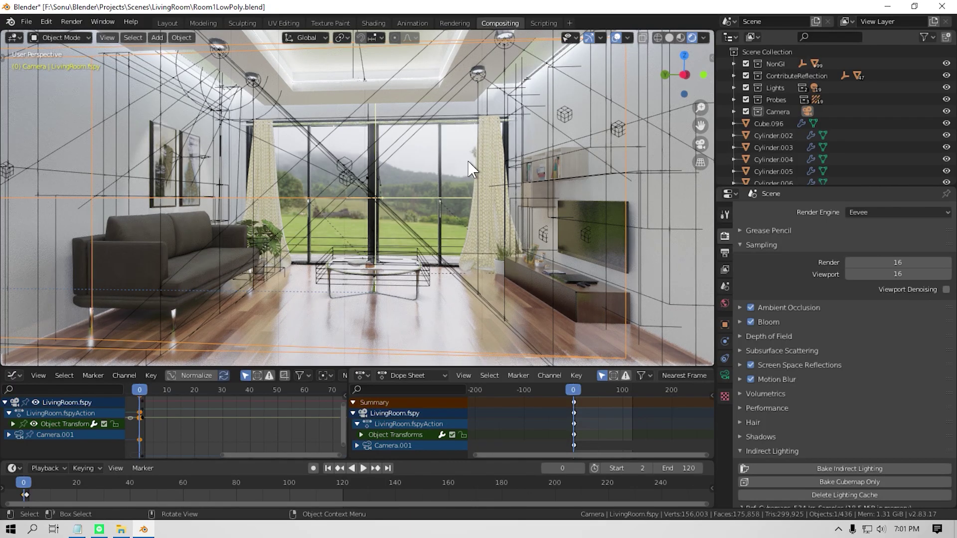
Step: With overlays hidden, orbit, then walk back and toward the glass table and TV cabinet
key("shift+alt+z")
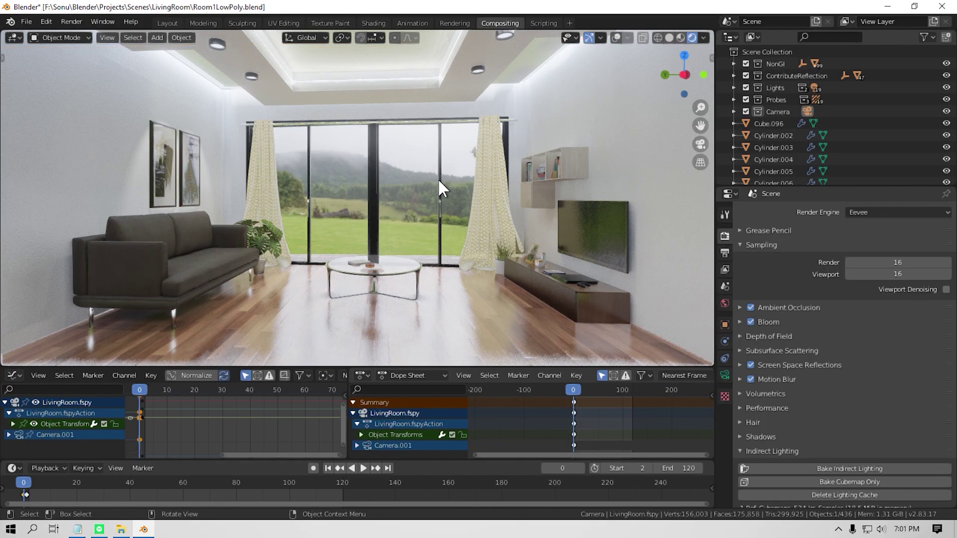
mouse_move(439, 179)
middle_mouse_down()
mouse_move(460, 199)
mouse_move(503, 211)
mouse_move(366, 188)
mouse_move(432, 197)
middle_mouse_up()
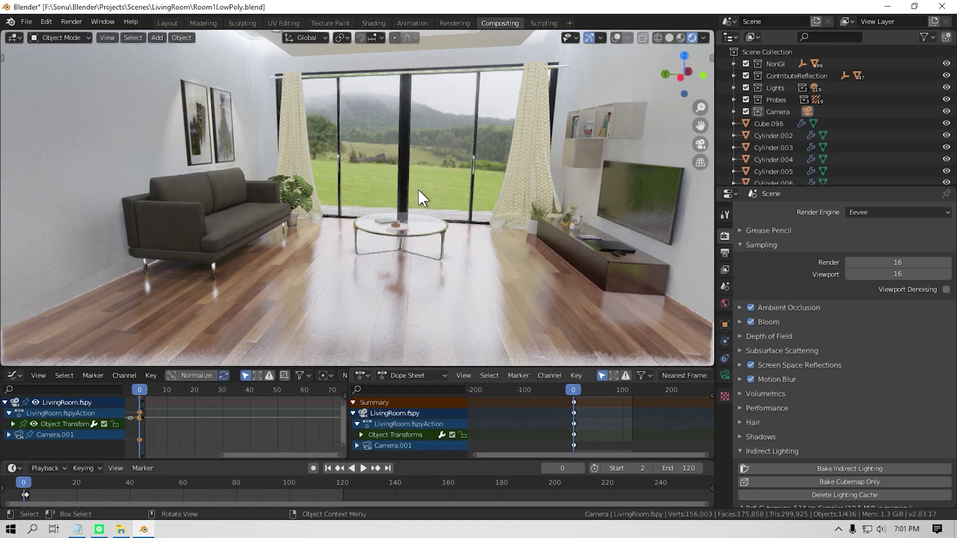
key("shift+grave")
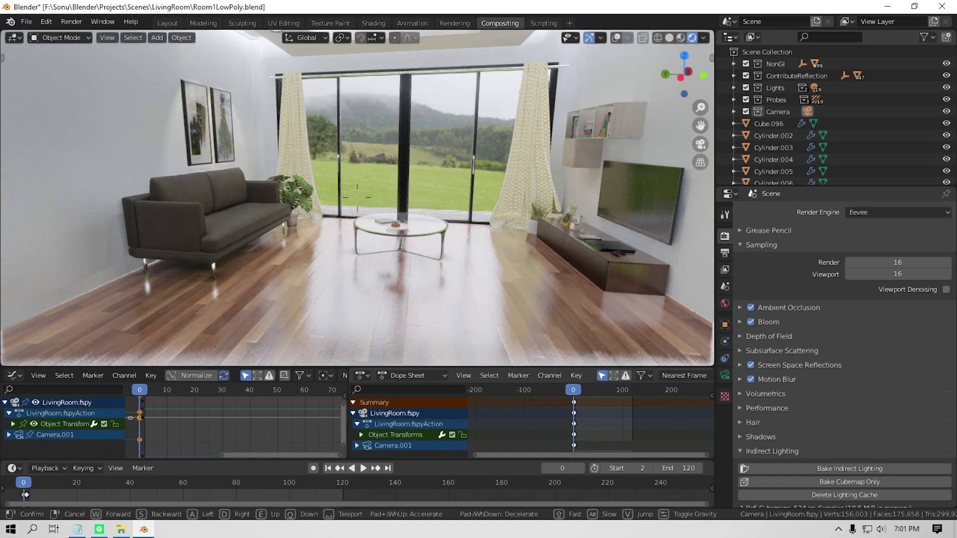
key("s")
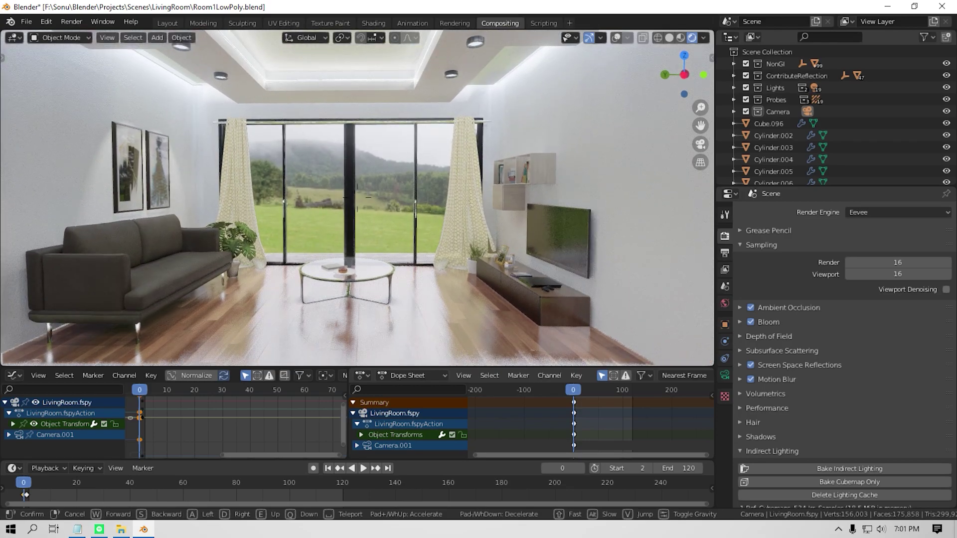
key("w")
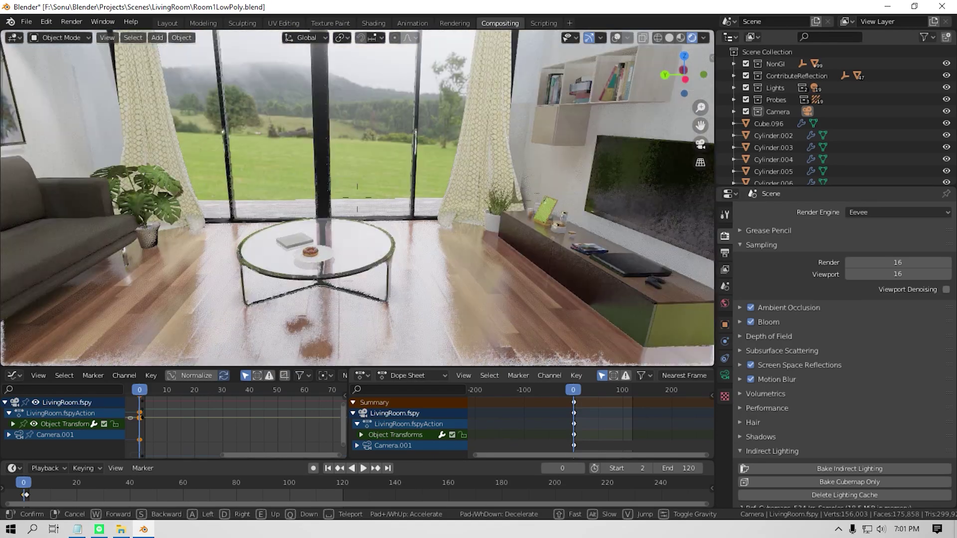